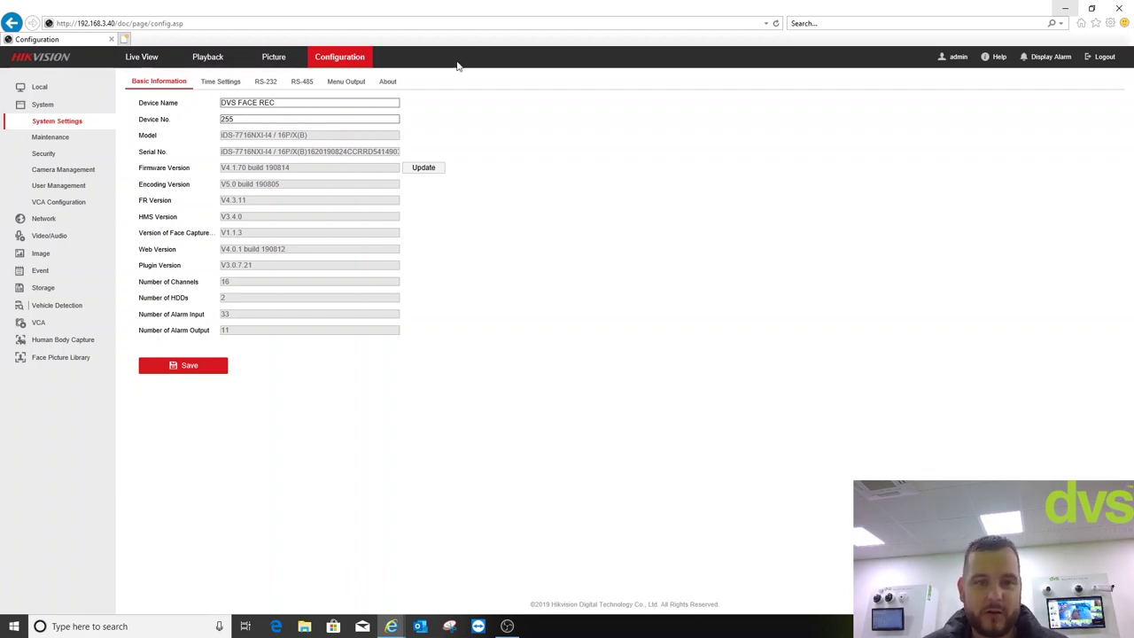
# Step: Check the recorder's model and firmware version in the basic information, and view the maintenance and security settings
pyautogui.moveTo(328, 138); pyautogui.dragTo(217, 141)
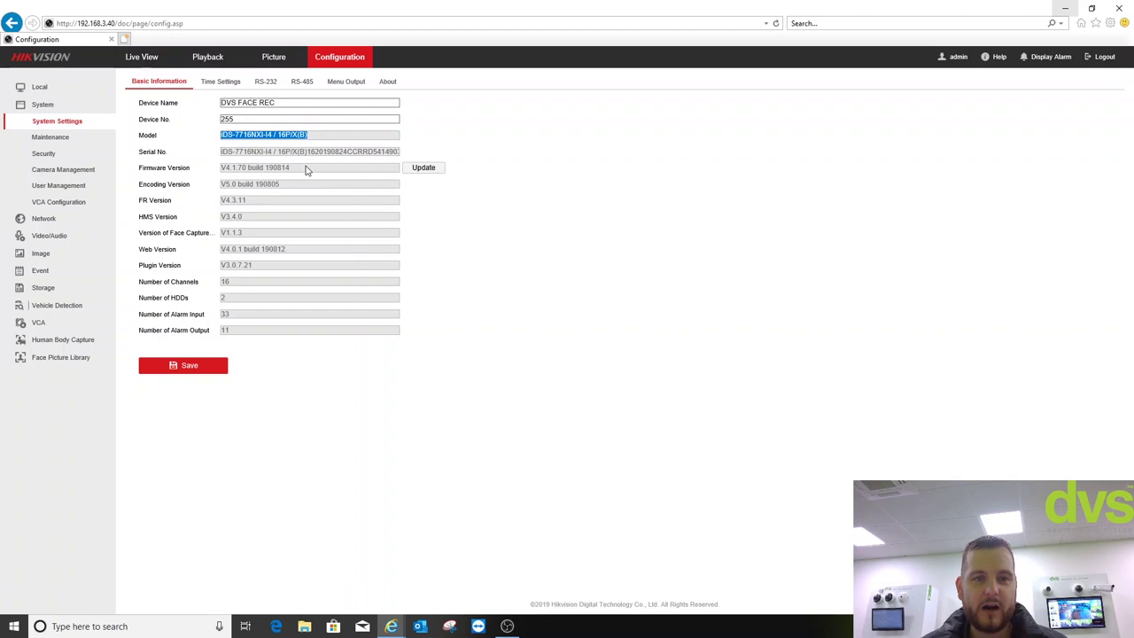
pyautogui.moveTo(307, 167); pyautogui.dragTo(215, 160)
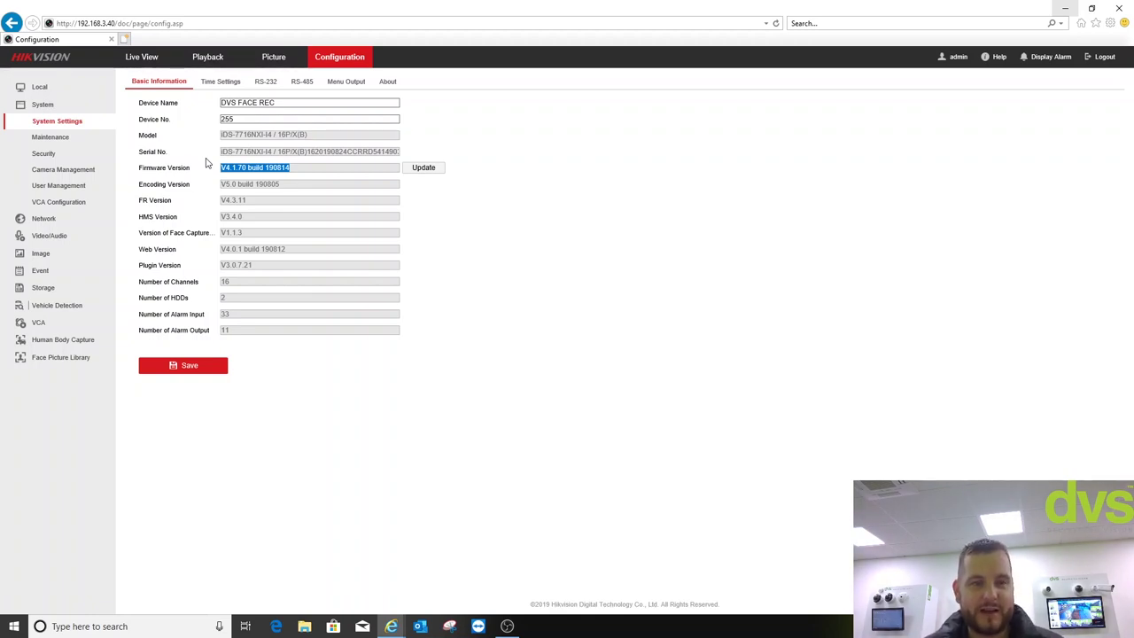
pyautogui.click(68, 138)
pyautogui.click(44, 154)
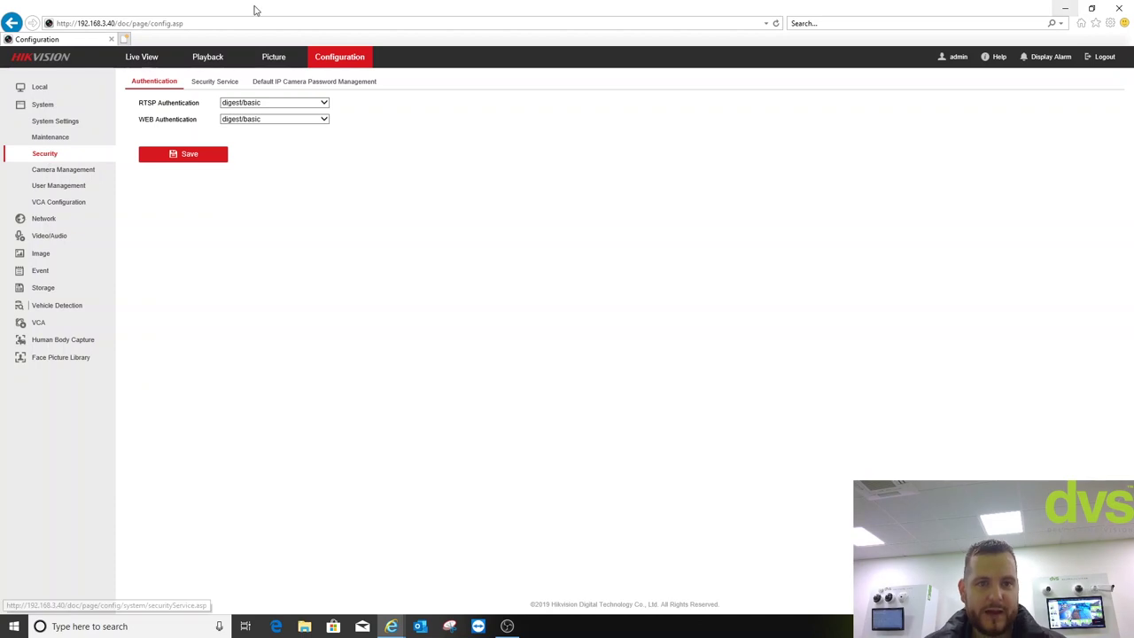
# Step: Review the VCA configuration, covering the engine's available modes, the task list per channel and the face grading settings
pyautogui.click(47, 202)
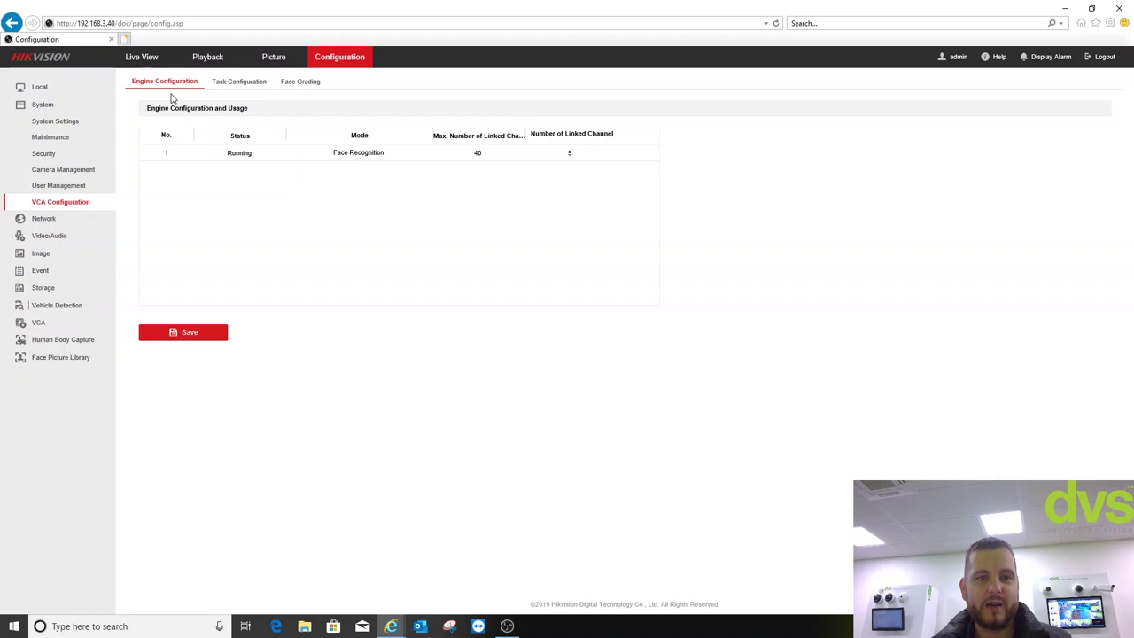
pyautogui.click(403, 157)
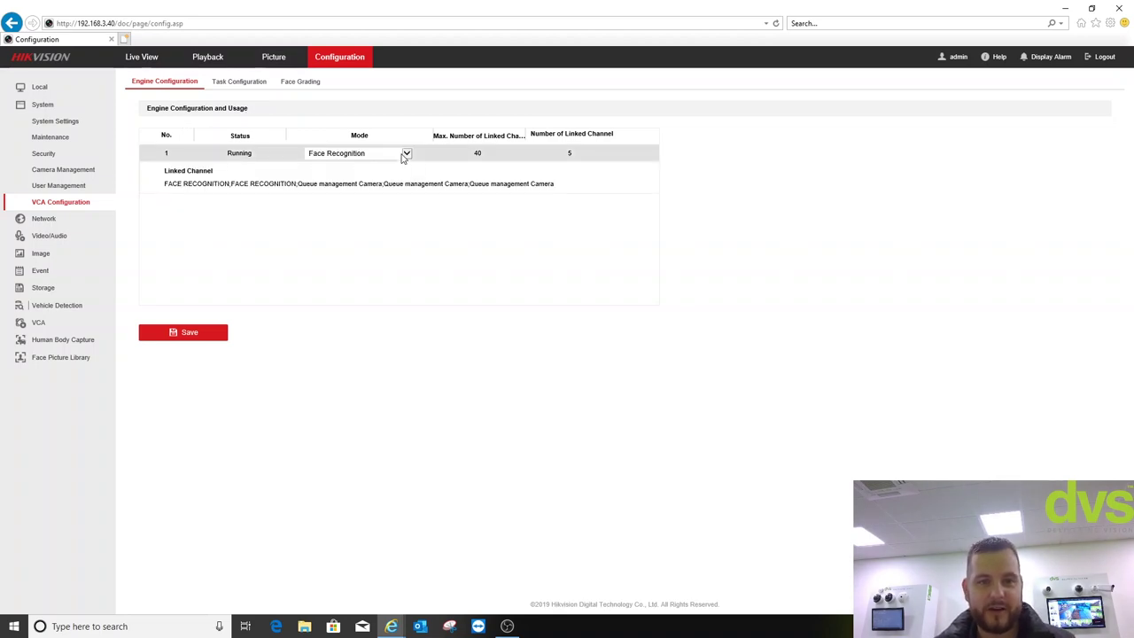
pyautogui.click(411, 159)
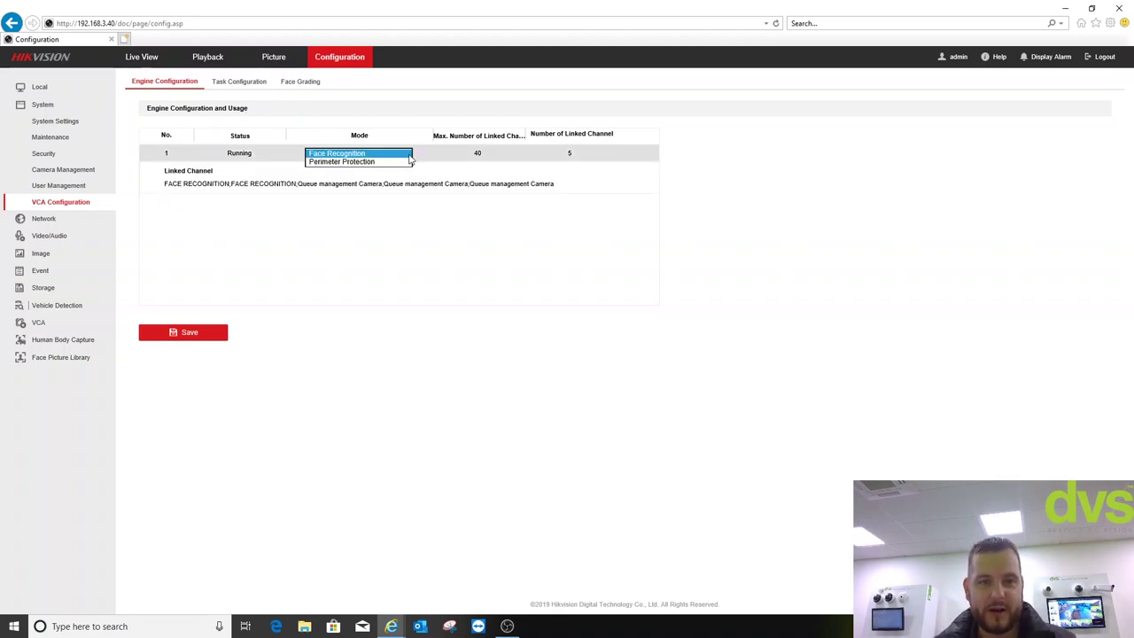
pyautogui.click(475, 278)
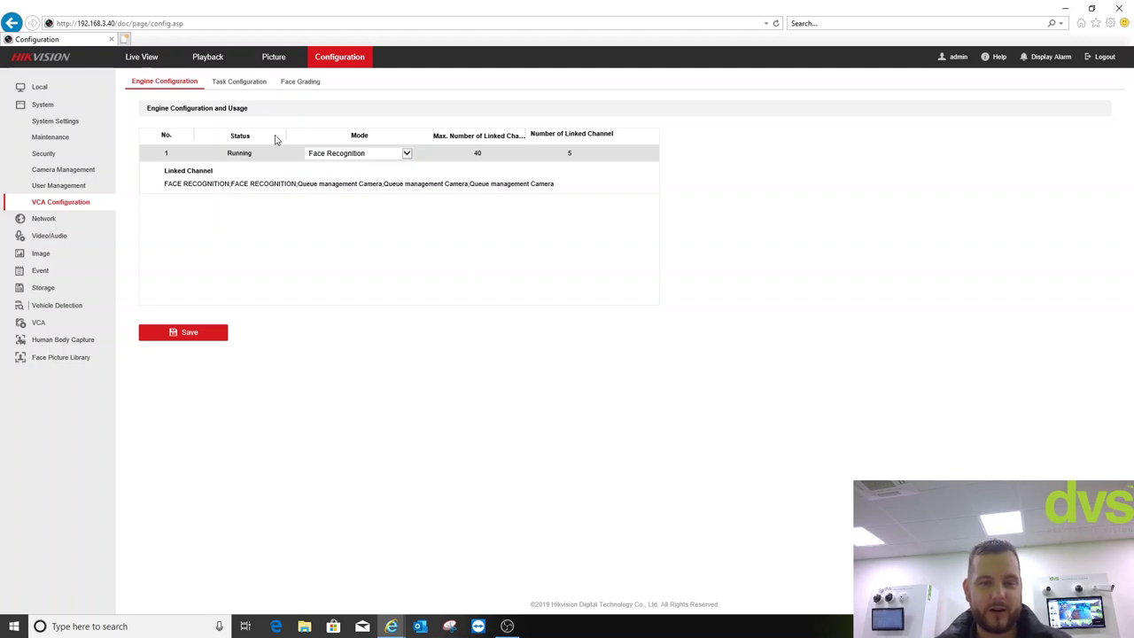
pyautogui.click(240, 84)
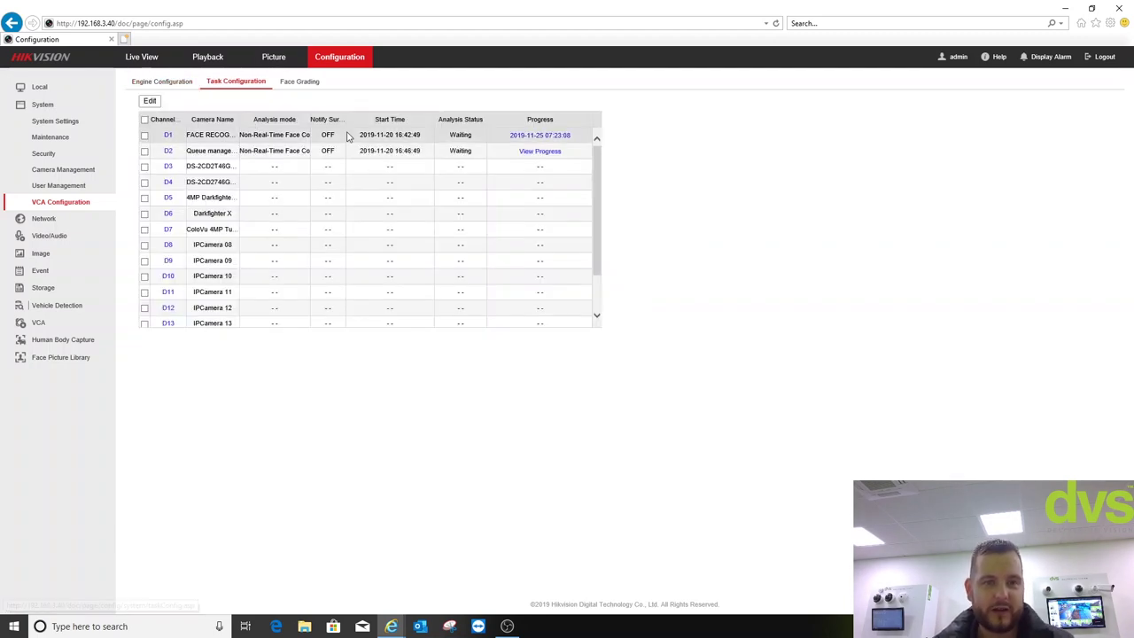
pyautogui.click(322, 82)
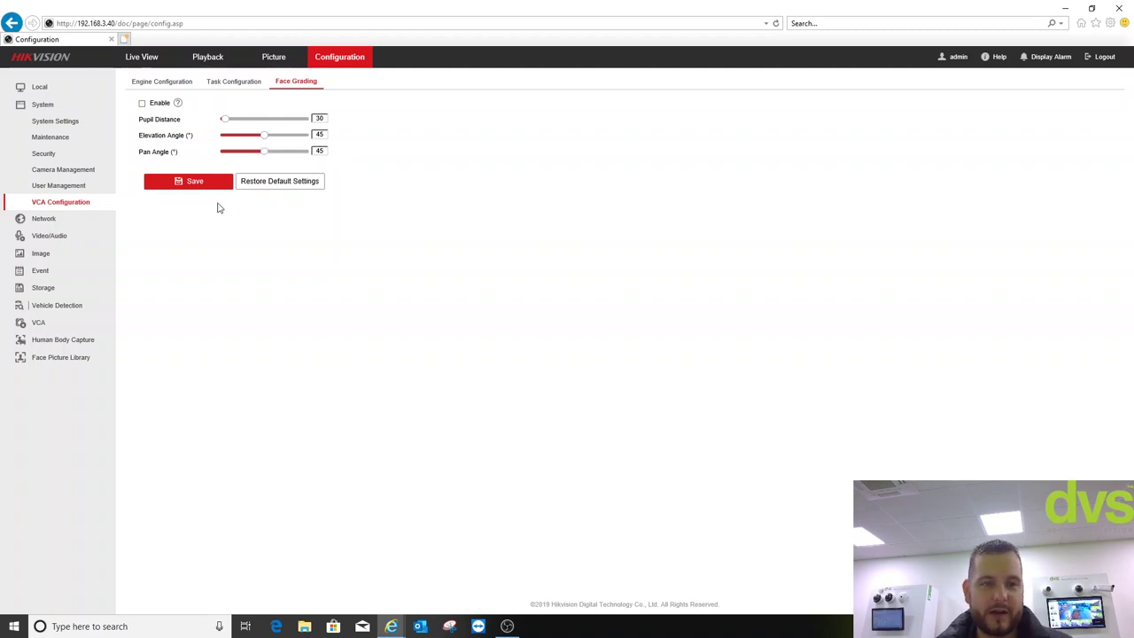
# Step: View the recorder's basic and advanced network settings
pyautogui.click(40, 218)
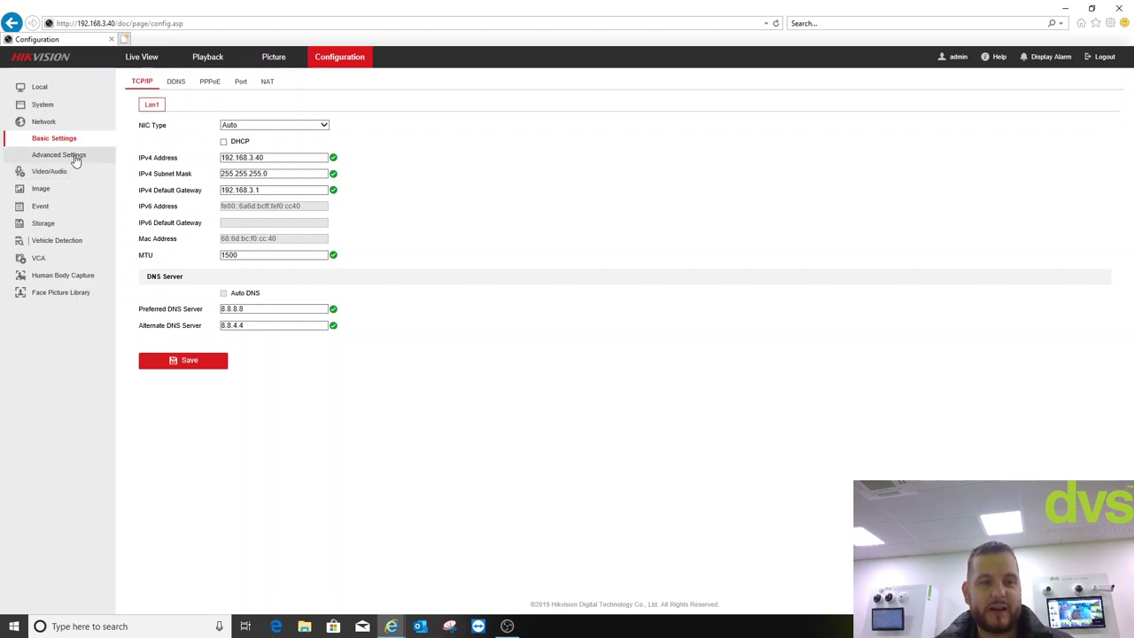
pyautogui.click(76, 156)
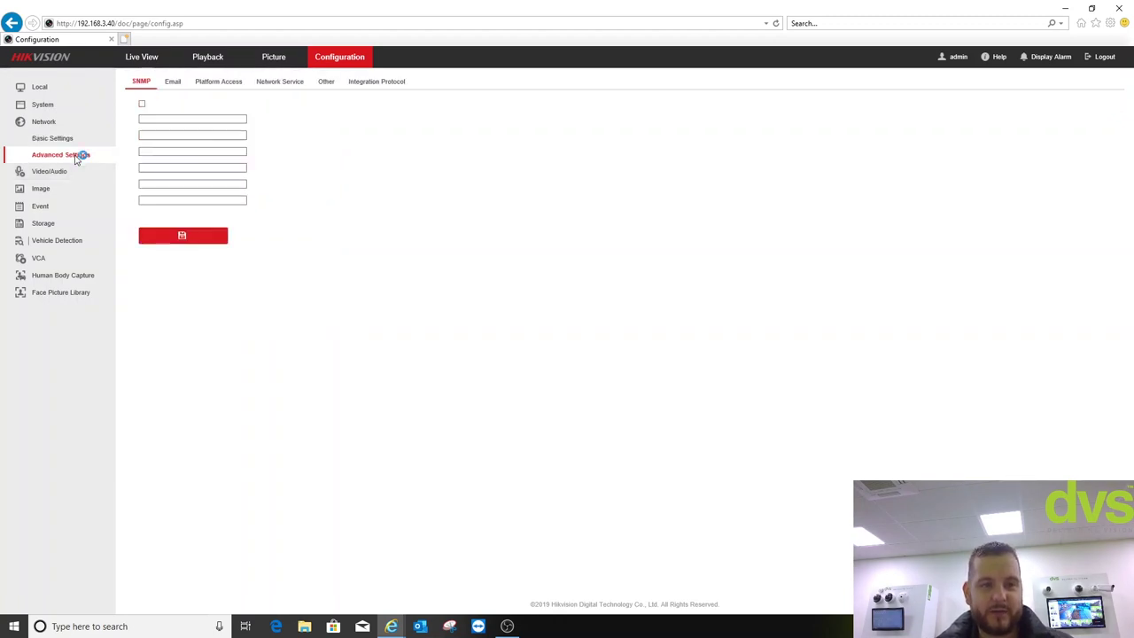
# Step: Examine the face comparison event's settings for the FACE RECOGNITION camera, including stranger detection
pyautogui.click(48, 207)
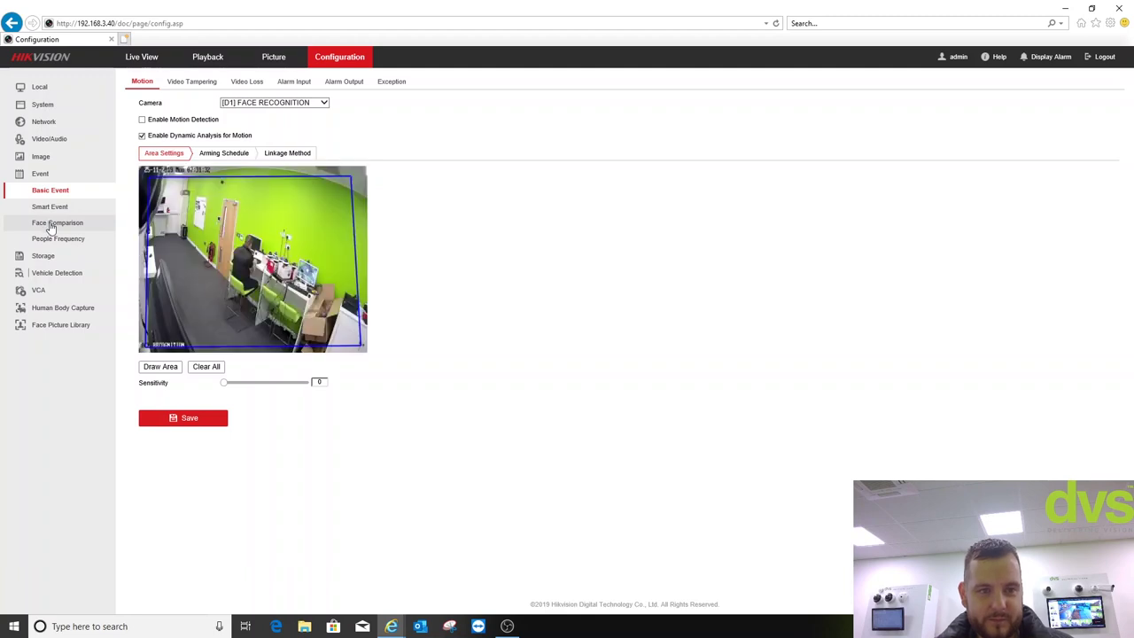
pyautogui.click(53, 224)
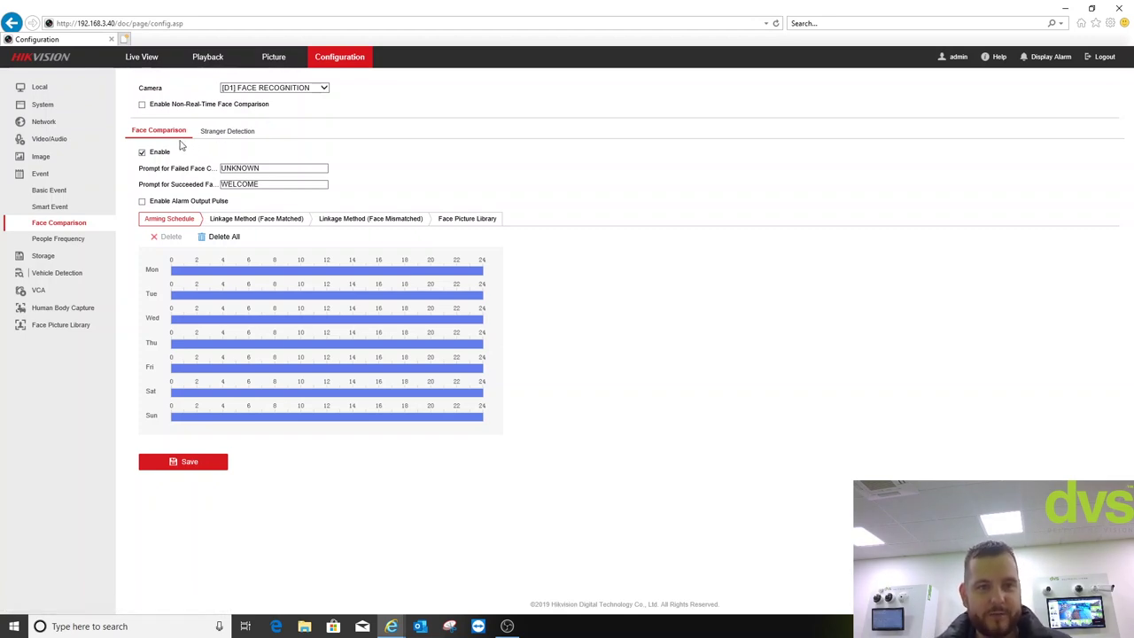
pyautogui.click(215, 131)
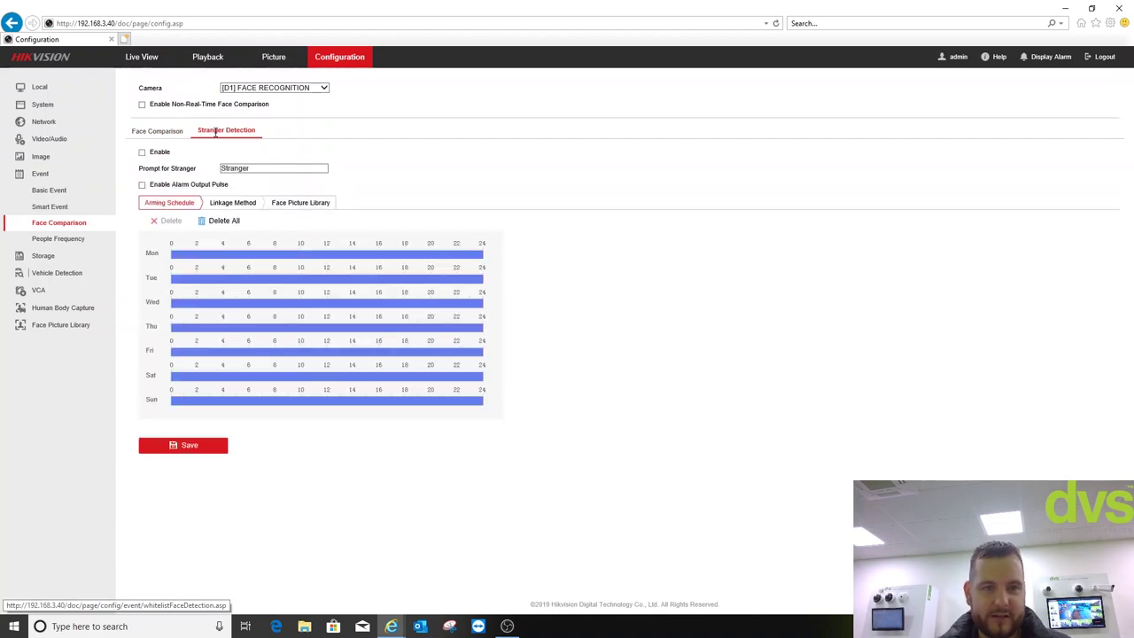
pyautogui.click(164, 137)
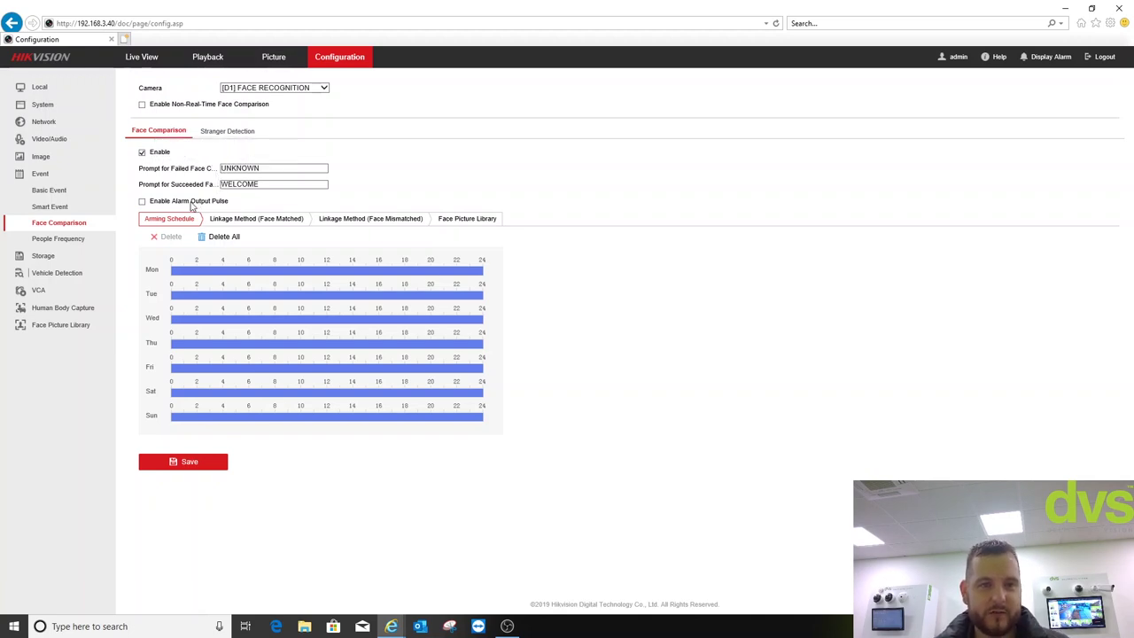
# Step: Review face comparison's matched and mismatched linkage methods and its face picture library selection, and view the settings for camera D2
pyautogui.click(244, 222)
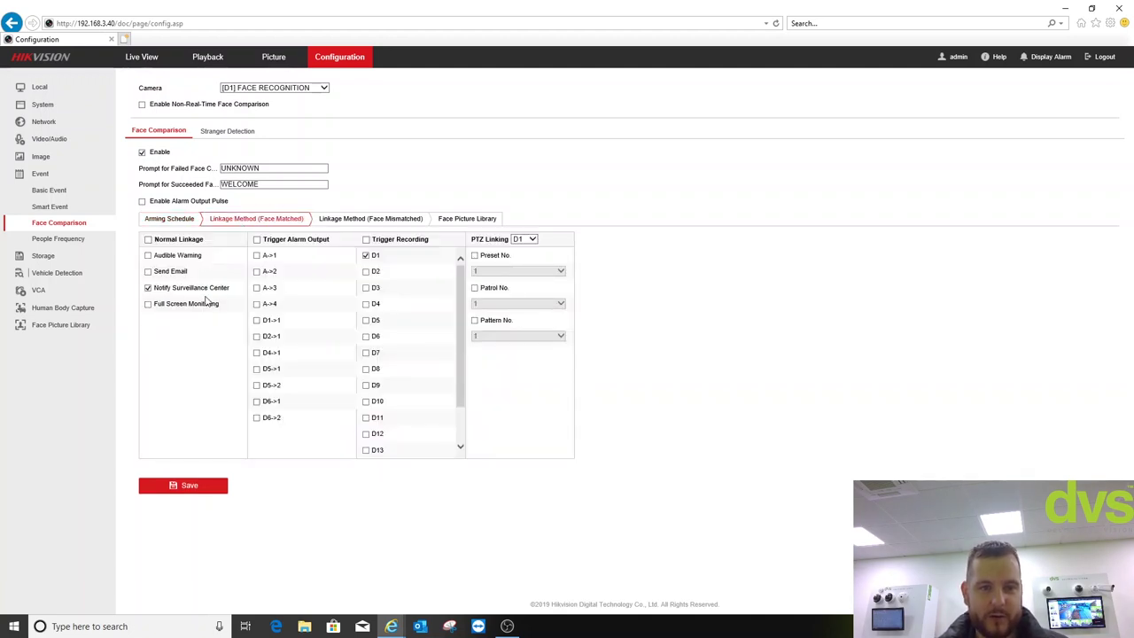
pyautogui.click(344, 225)
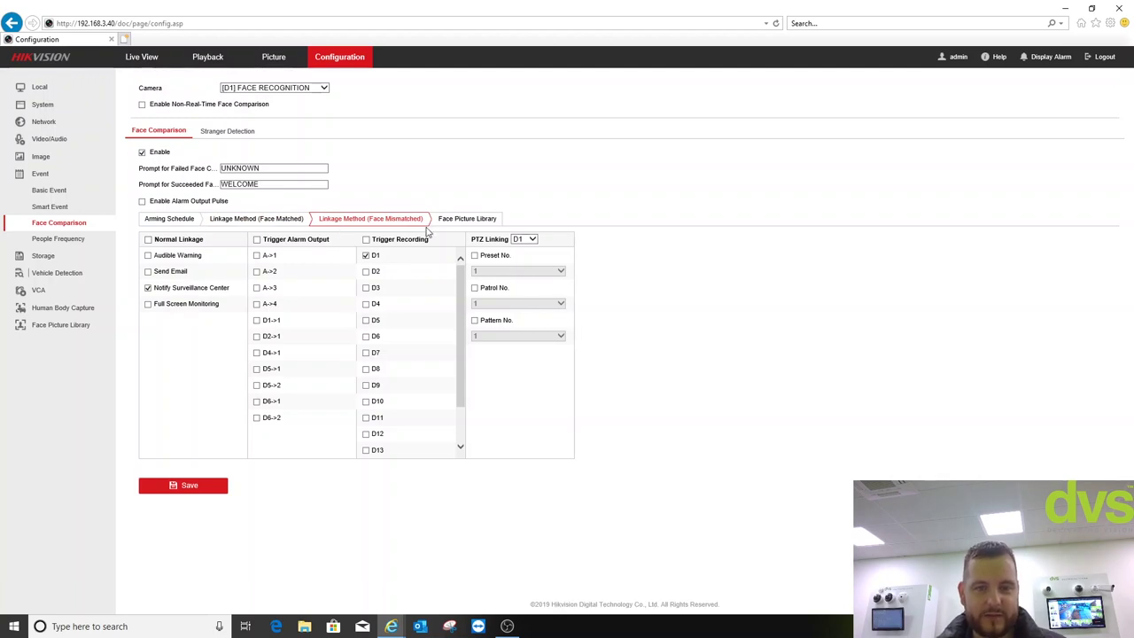
pyautogui.click(459, 222)
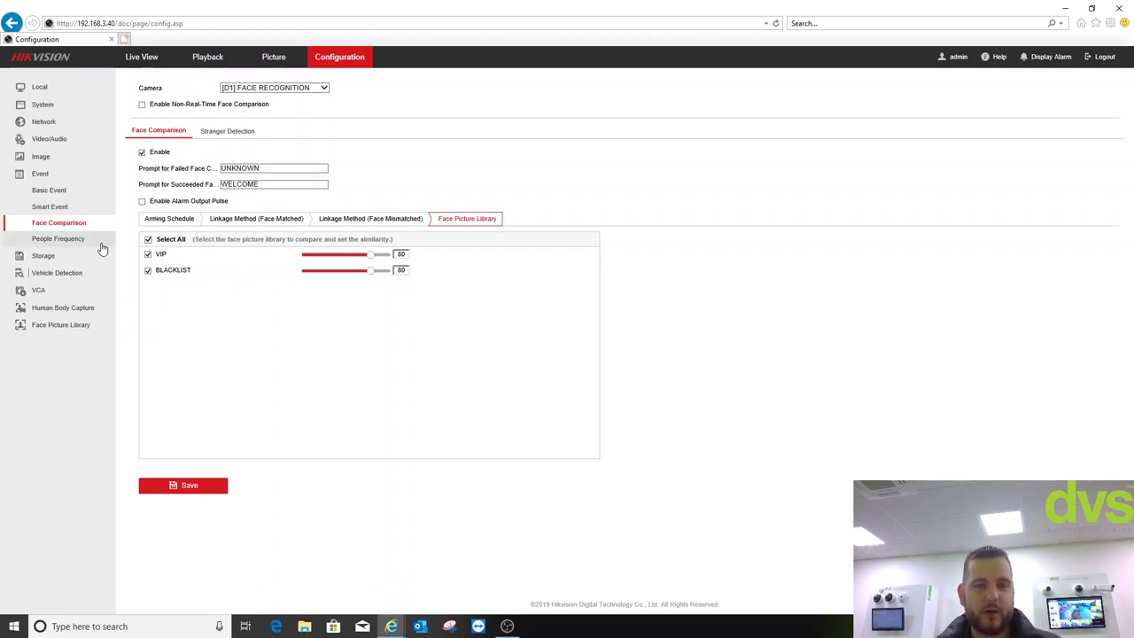
pyautogui.click(273, 90)
pyautogui.click(266, 95)
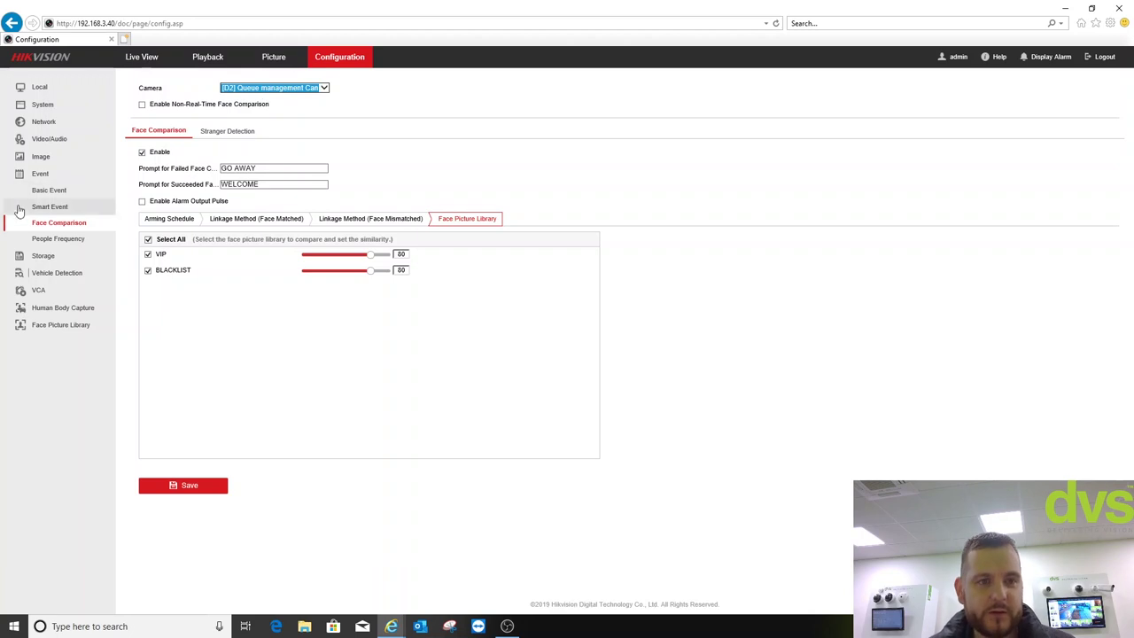
# Step: Review the people frequency settings for frequently appeared and low frequency persons, including linked channels, face picture libraries, arming schedule and linkage method
pyautogui.click(60, 240)
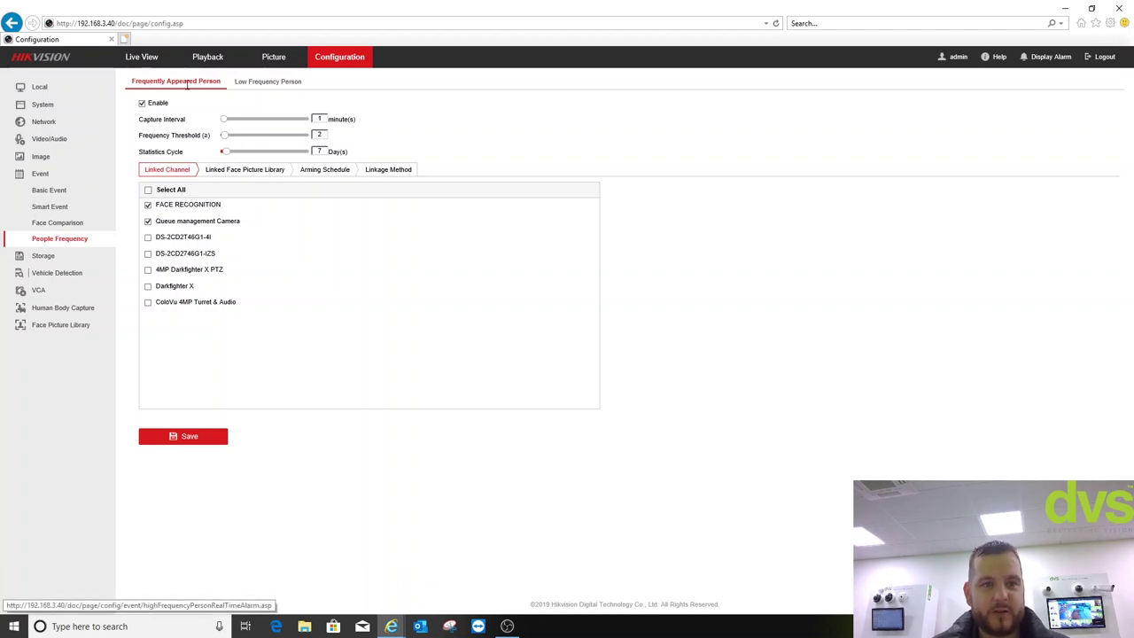
pyautogui.click(268, 90)
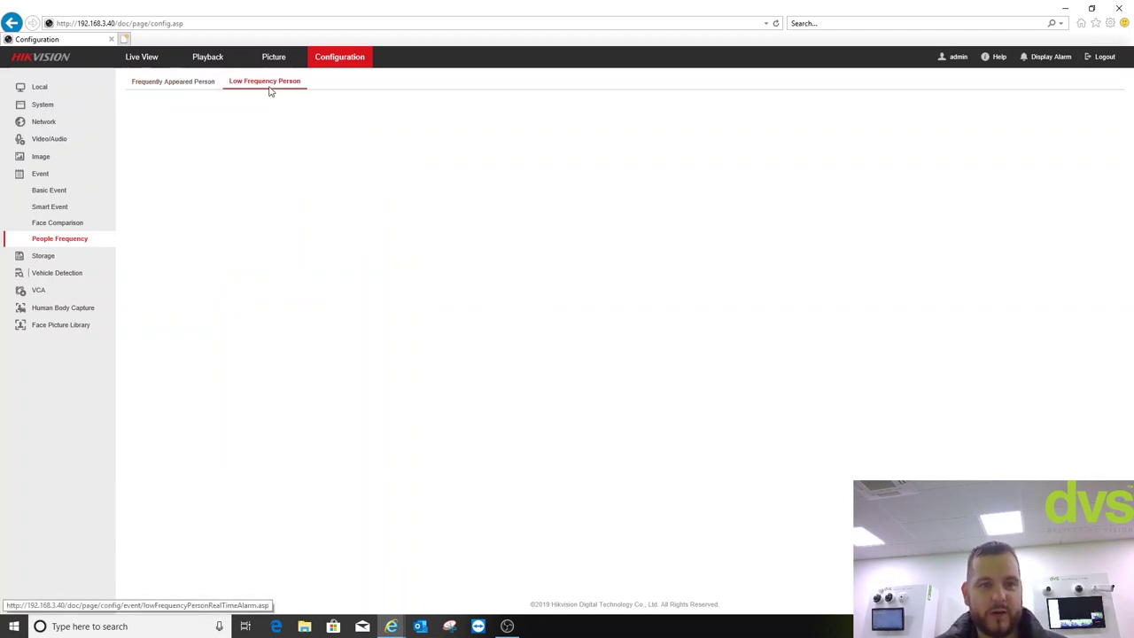
pyautogui.click(197, 85)
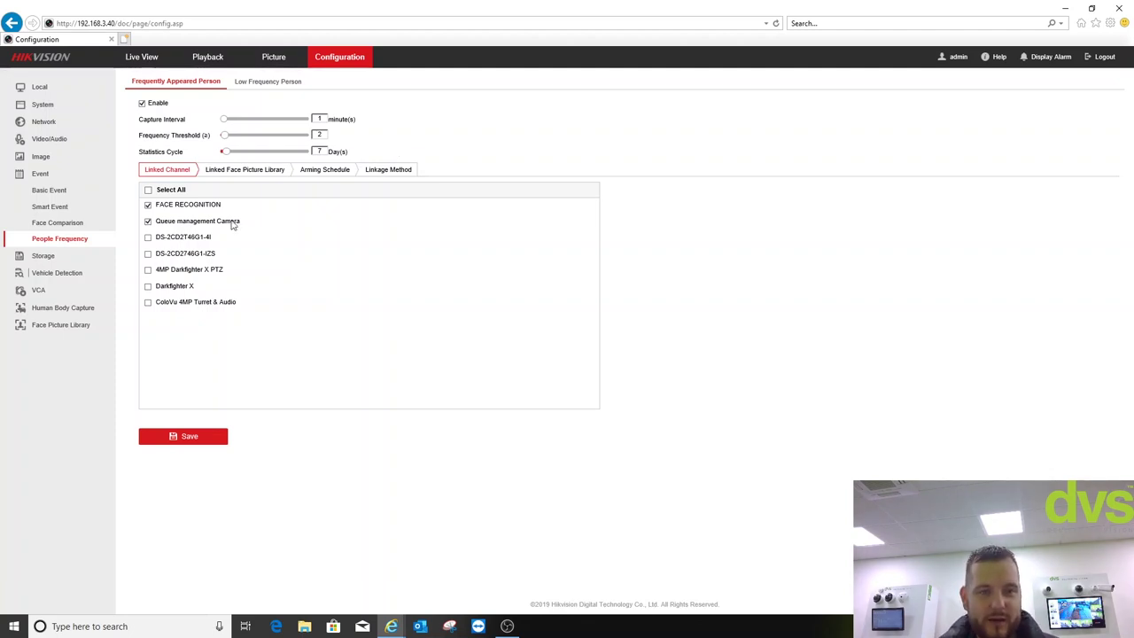
pyautogui.click(245, 170)
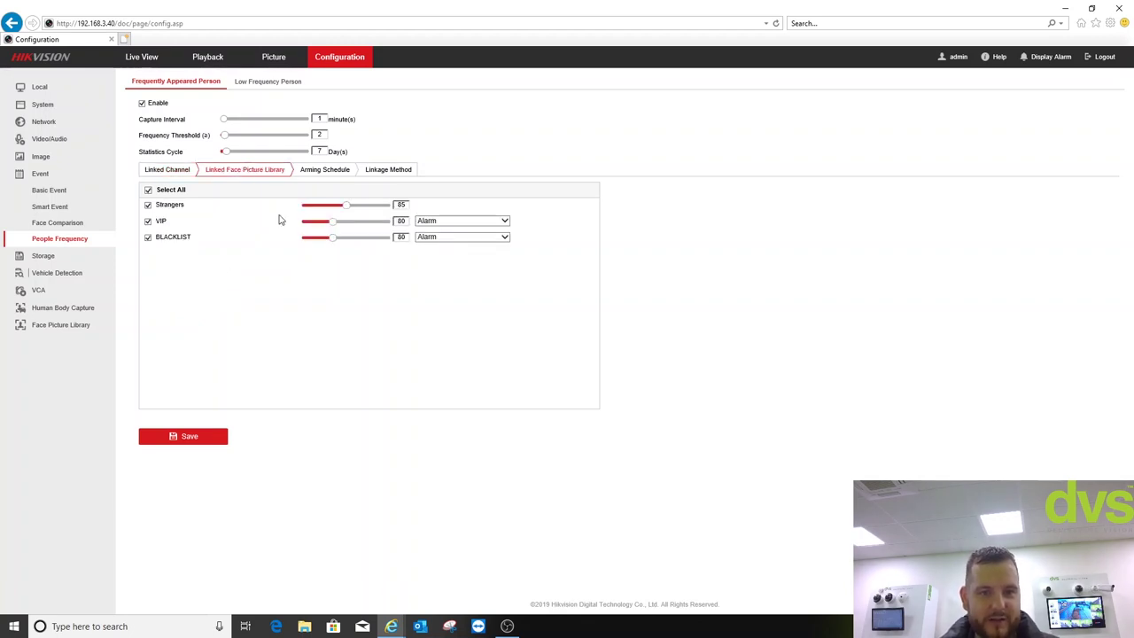
pyautogui.click(327, 171)
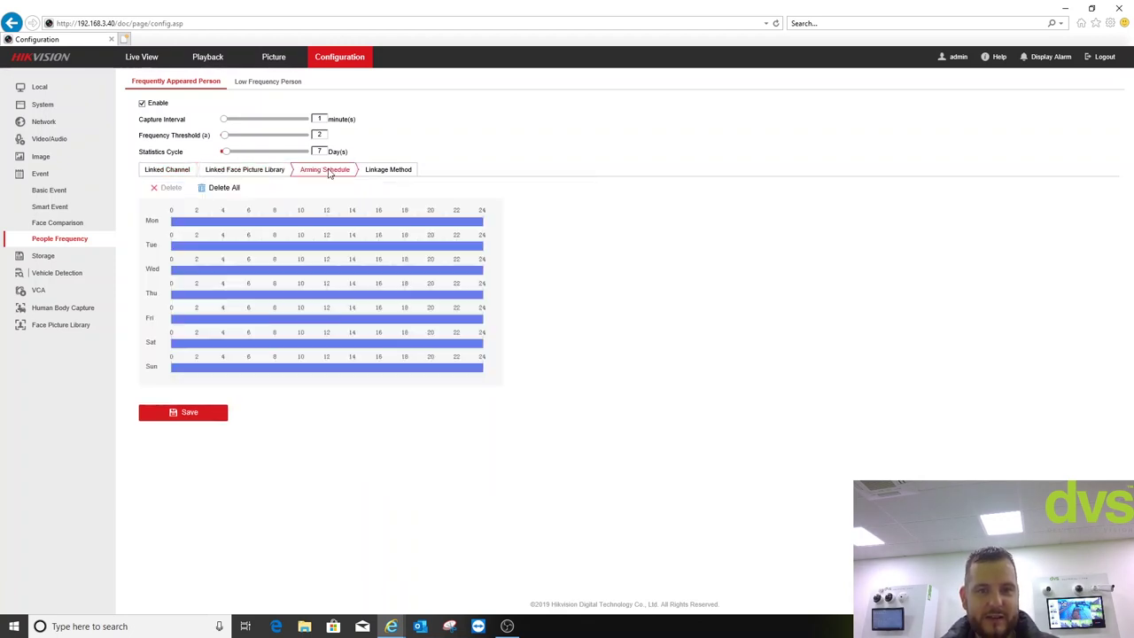
pyautogui.click(399, 173)
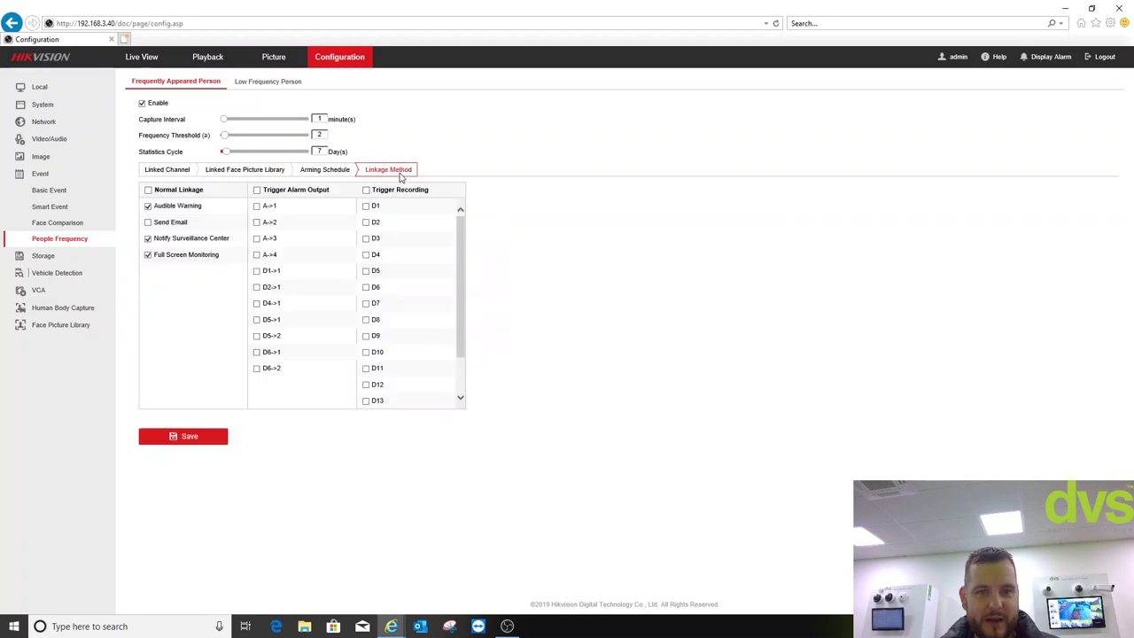
pyautogui.click(173, 171)
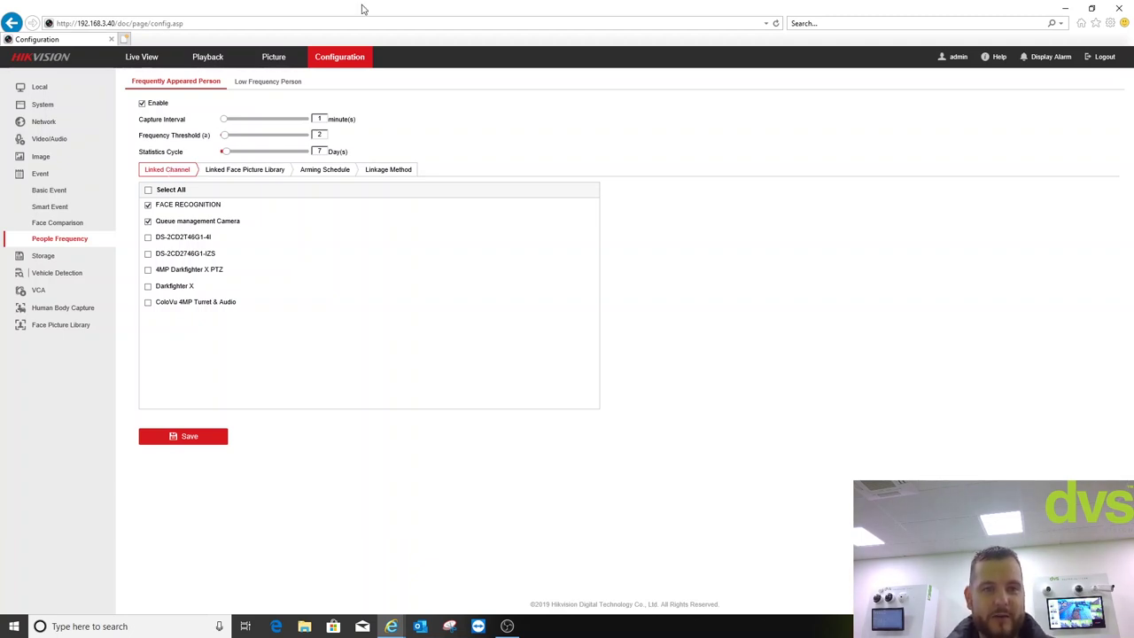
pyautogui.click(263, 82)
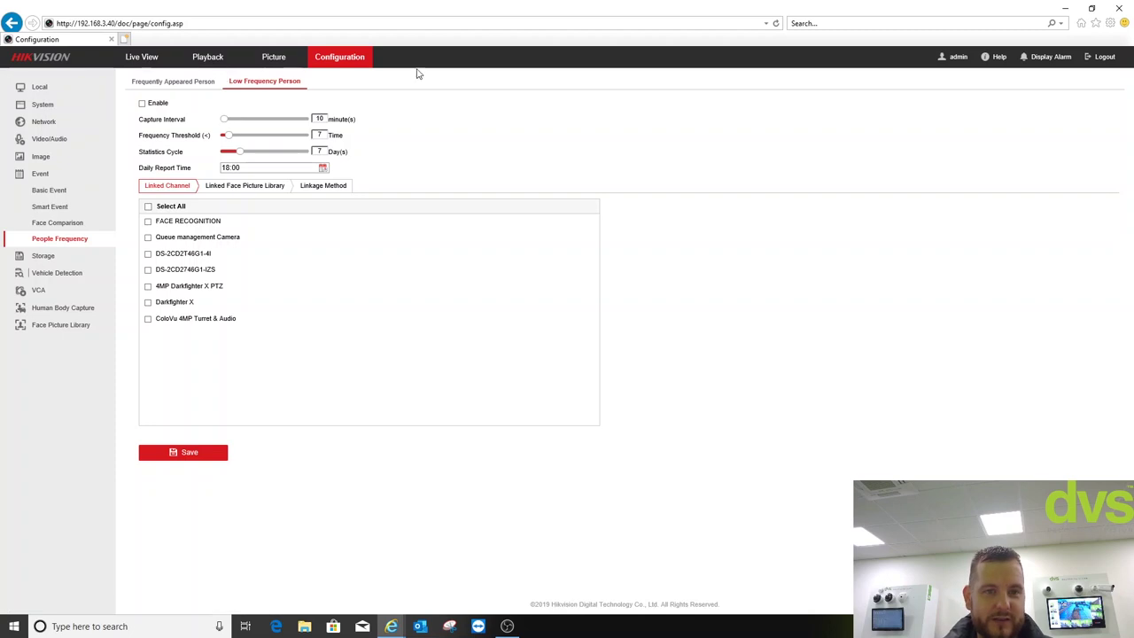
pyautogui.click(177, 84)
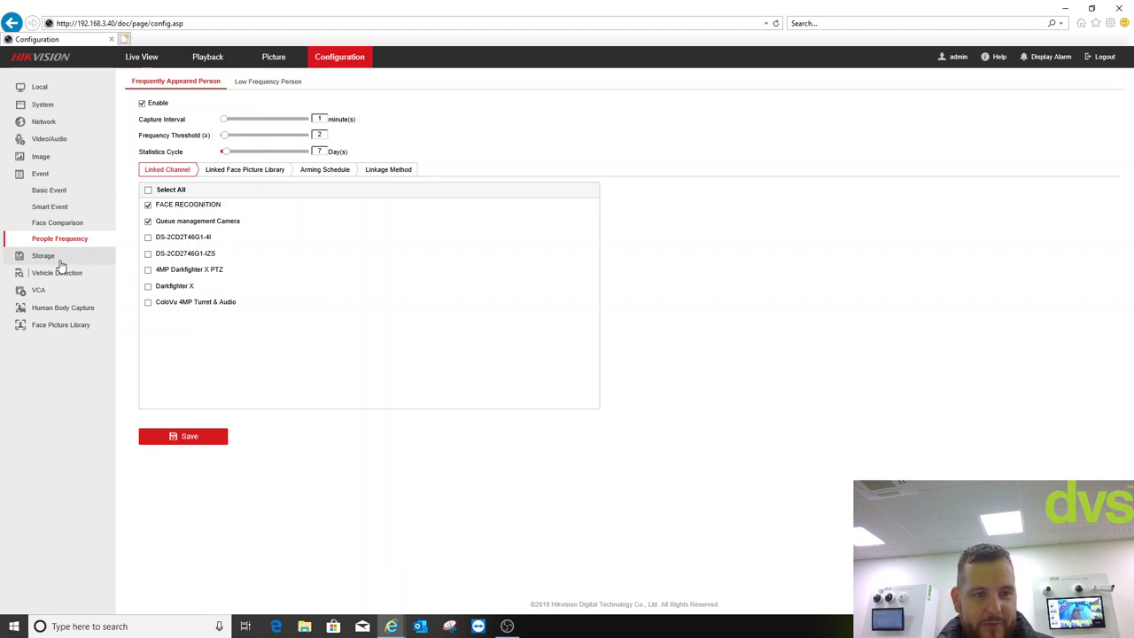
# Step: View the VIP and BLACKLIST face picture libraries with their entries shown as picture thumbnails
pyautogui.click(54, 330)
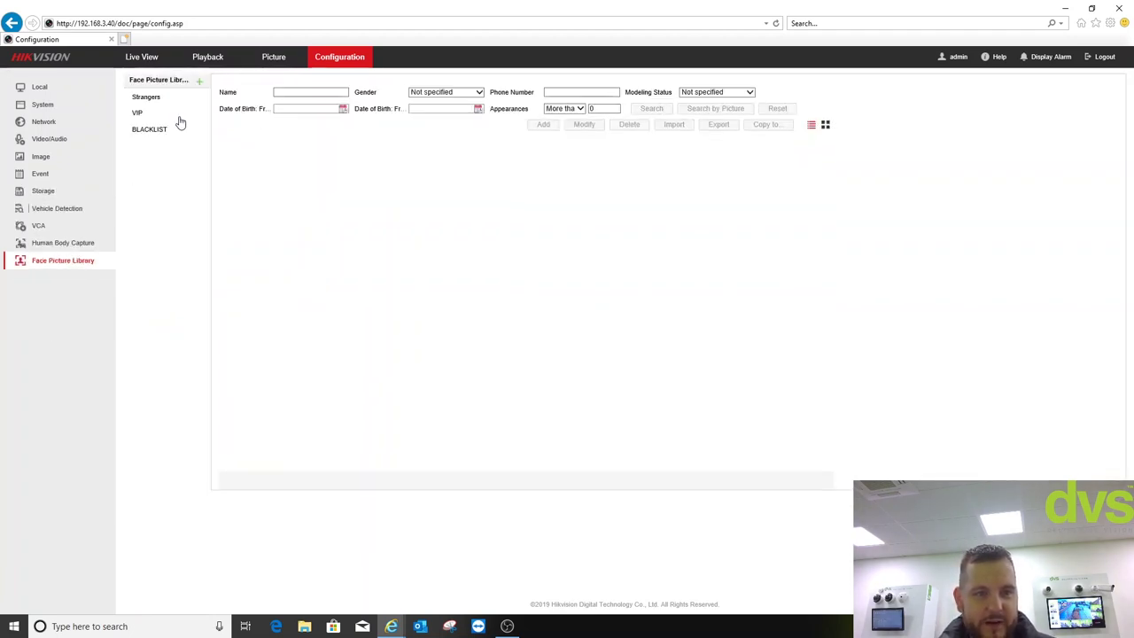
pyautogui.click(140, 115)
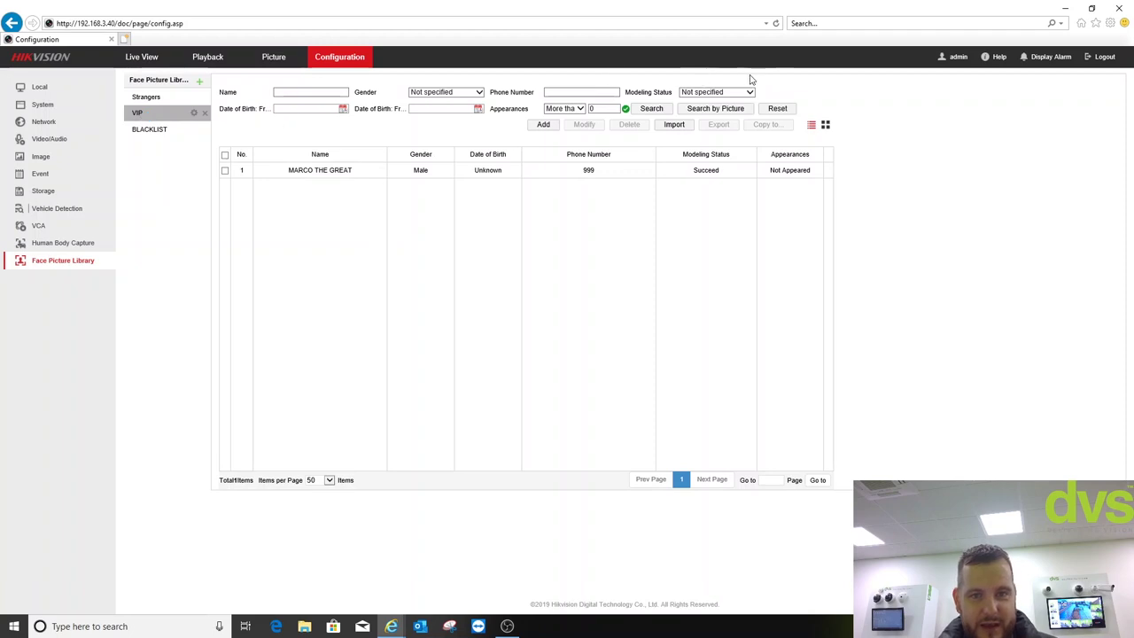
pyautogui.click(825, 124)
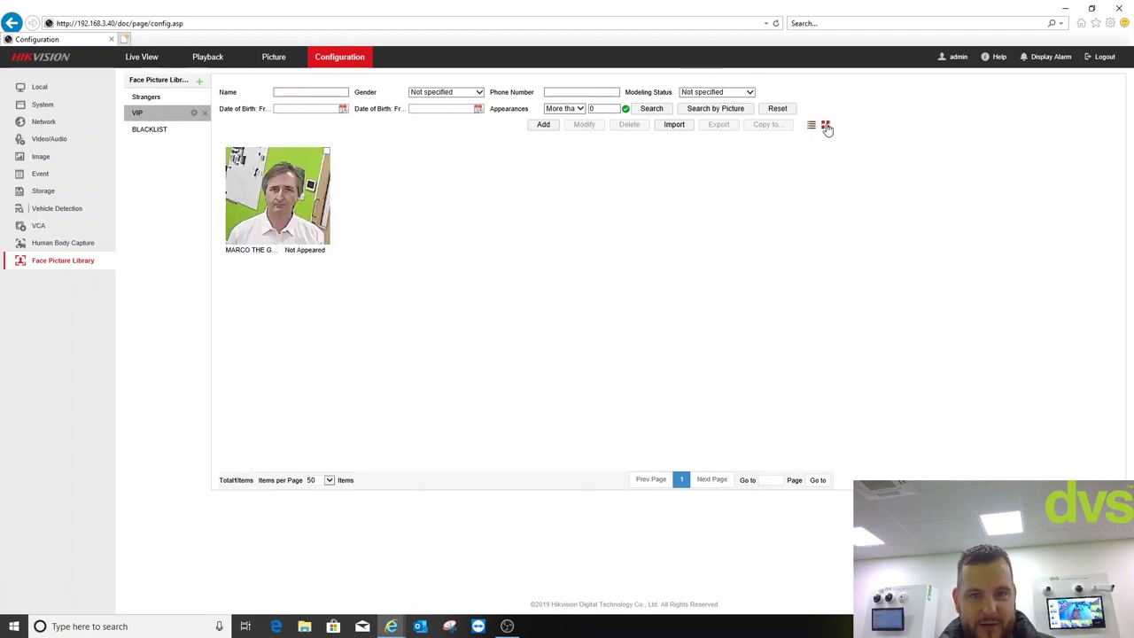
pyautogui.click(150, 135)
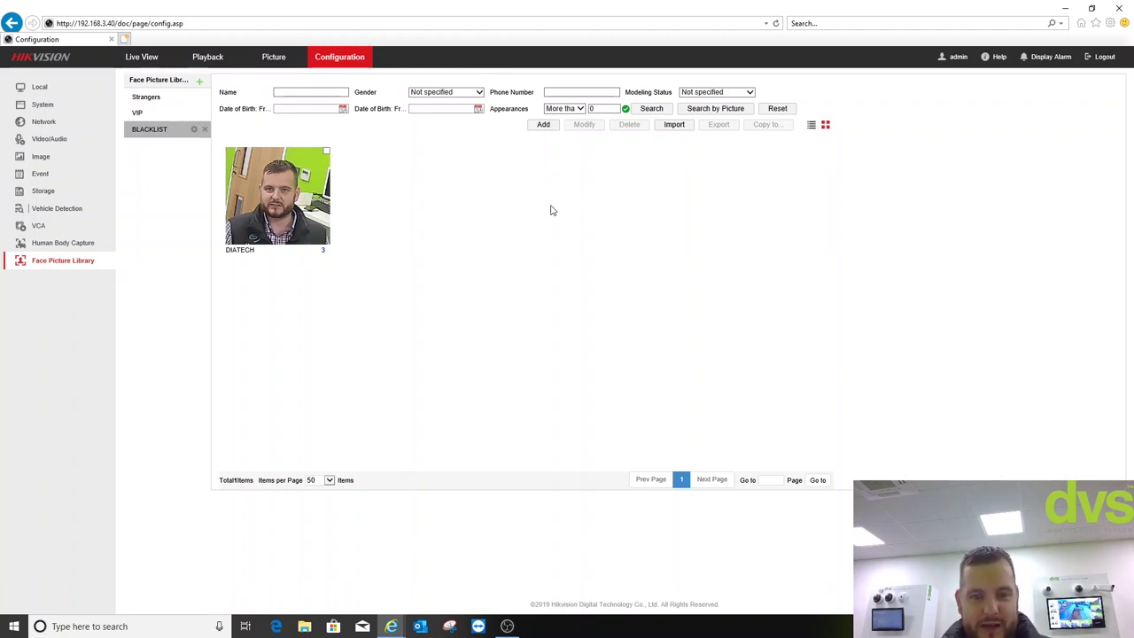
# Step: Search the FACE RECOGNITION camera's stored pictures with the file type set to All Types
pyautogui.click(270, 60)
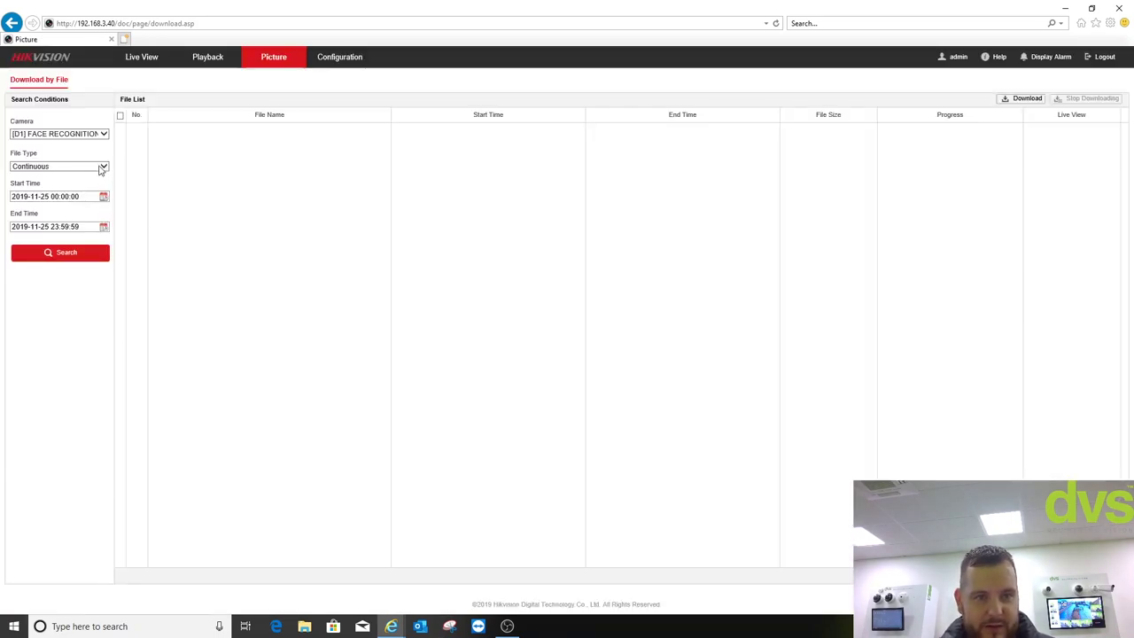
pyautogui.click(101, 166)
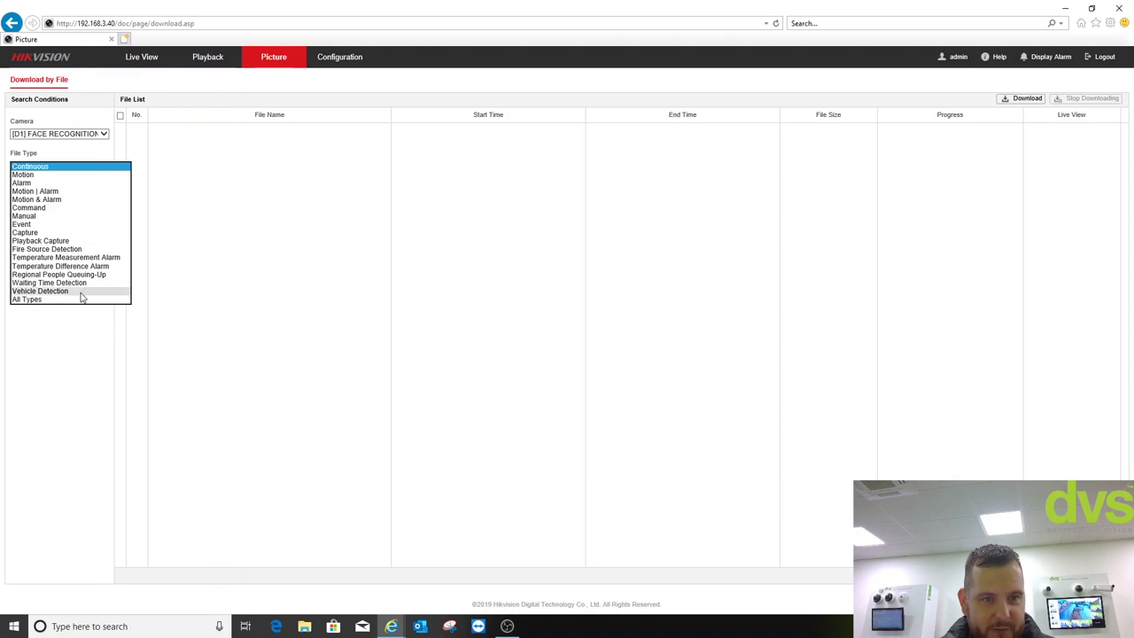
pyautogui.click(30, 299)
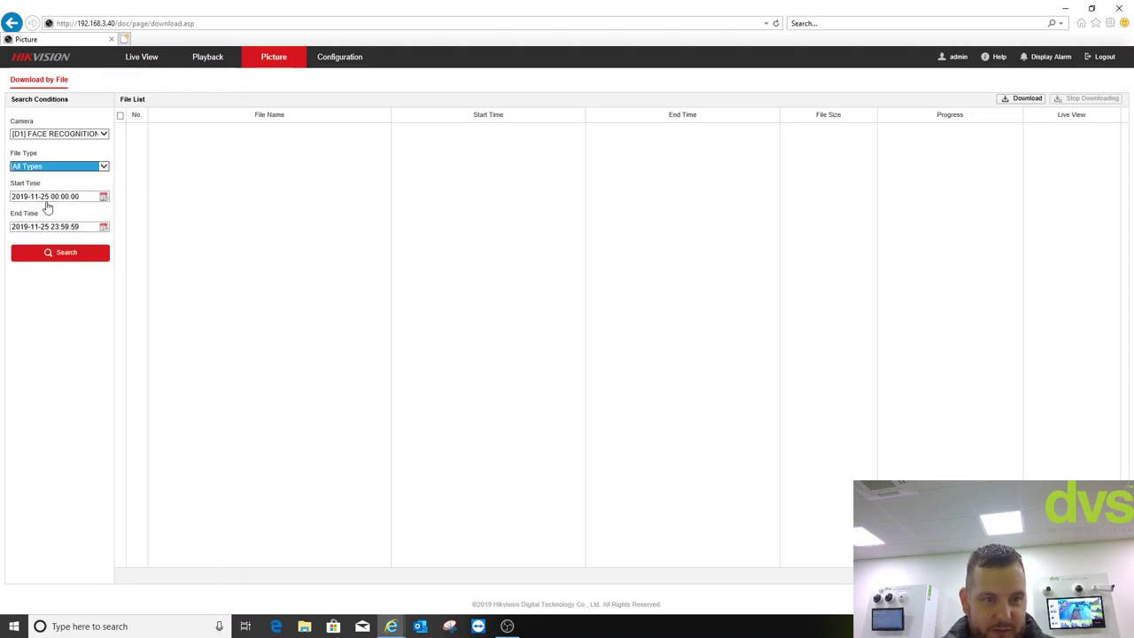
pyautogui.click(86, 253)
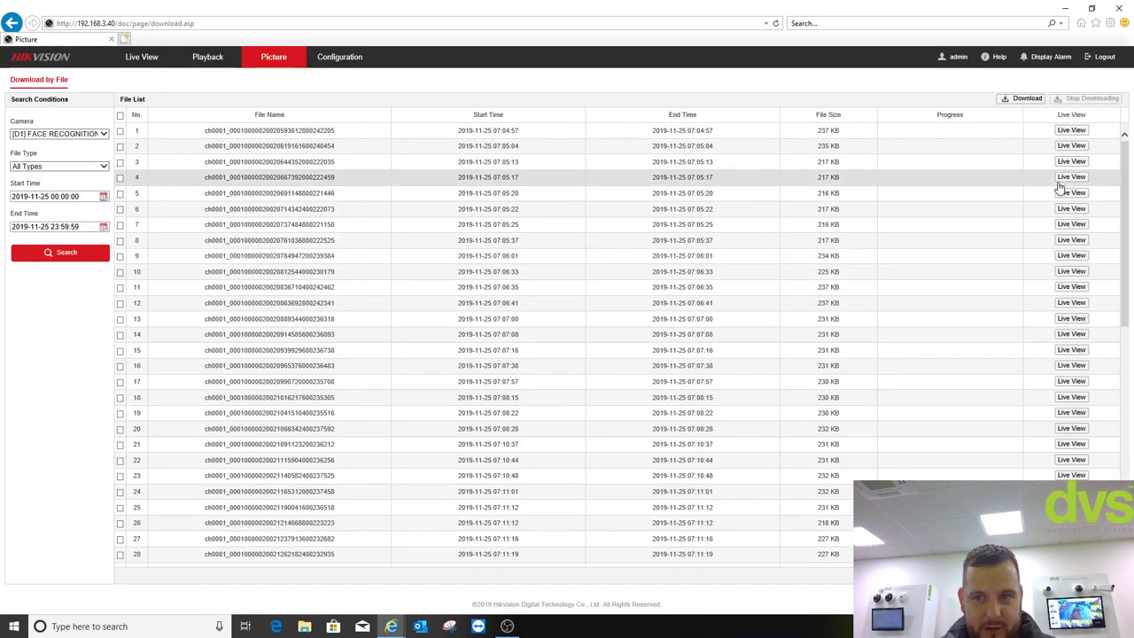
# Step: Preview the last picture in the file list, examine the framed face in it, and close the preview
pyautogui.moveTo(1125, 185); pyautogui.dragTo(1125, 407)
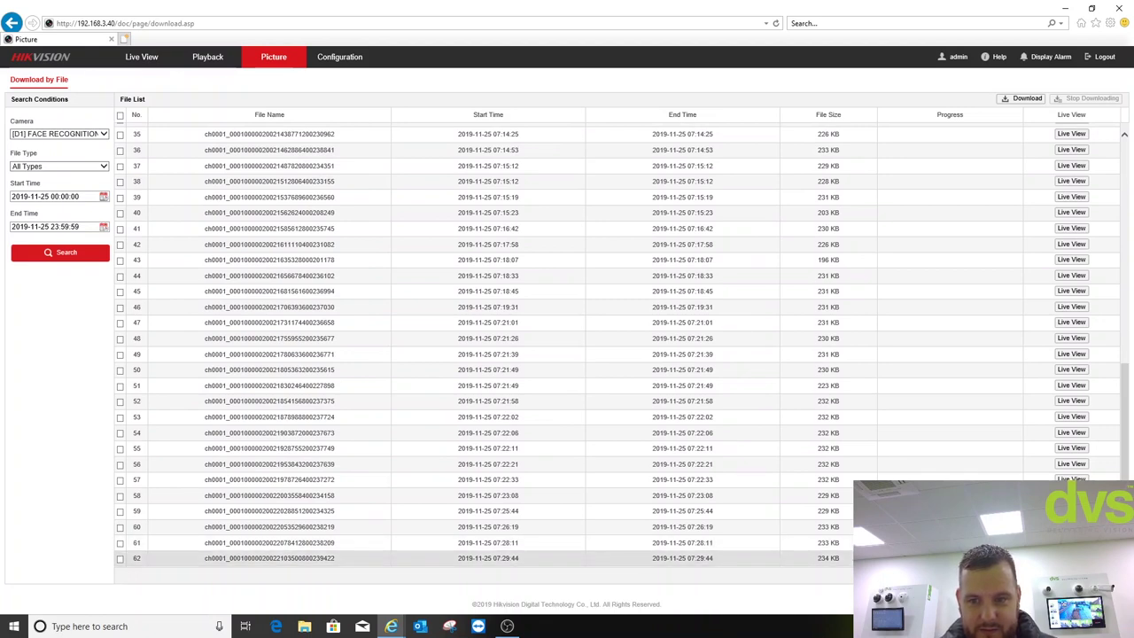
pyautogui.click(1071, 558)
pyautogui.moveTo(470, 466); pyautogui.dragTo(623, 473)
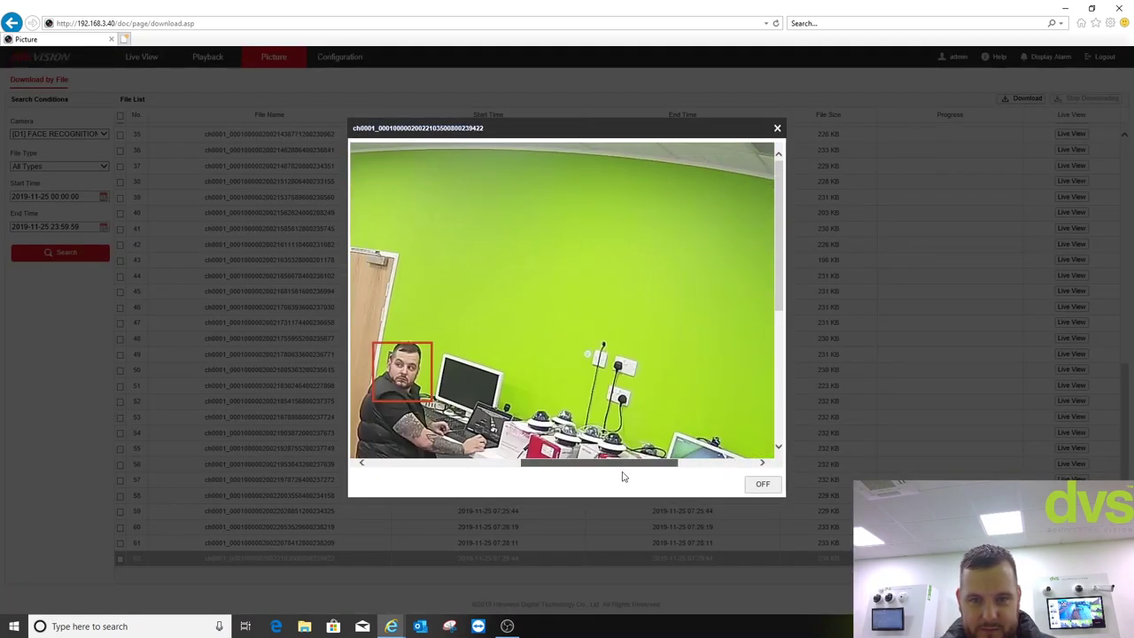
pyautogui.click(777, 130)
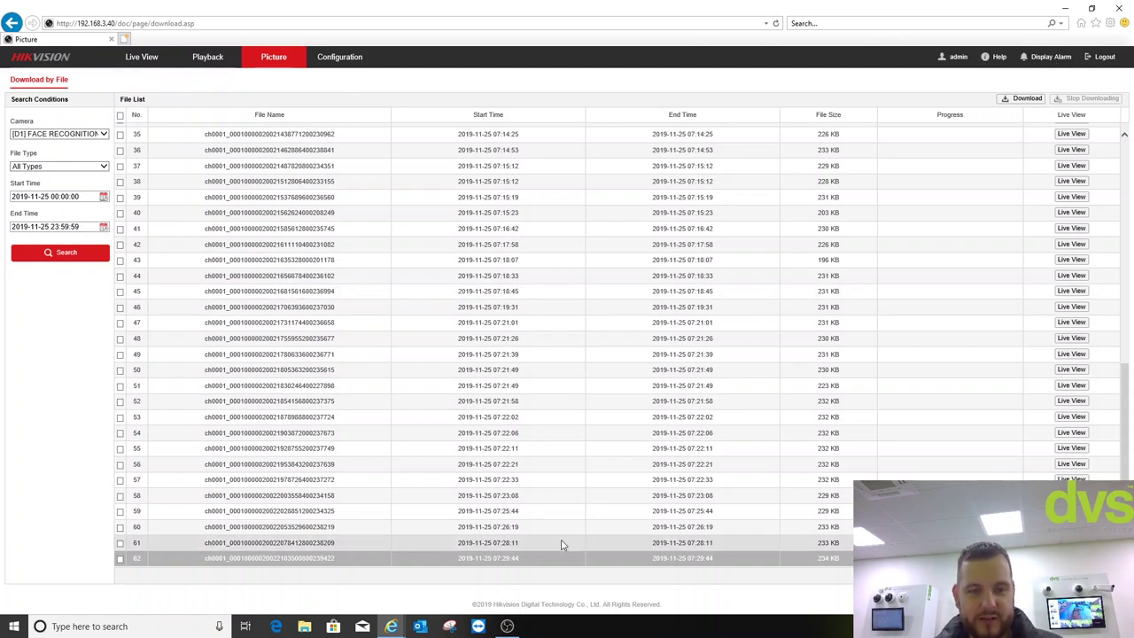
# Step: Switch to the Display Captured Picture window and view the details of the newest successful face comparison
pyautogui.moveTo(393, 627)
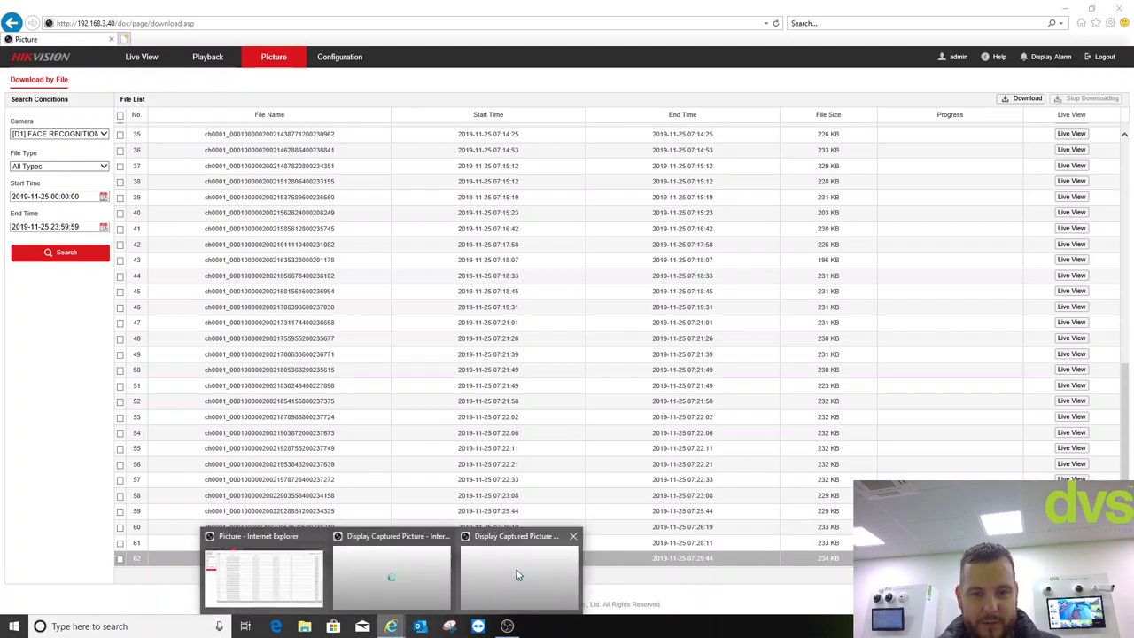
pyautogui.click(519, 574)
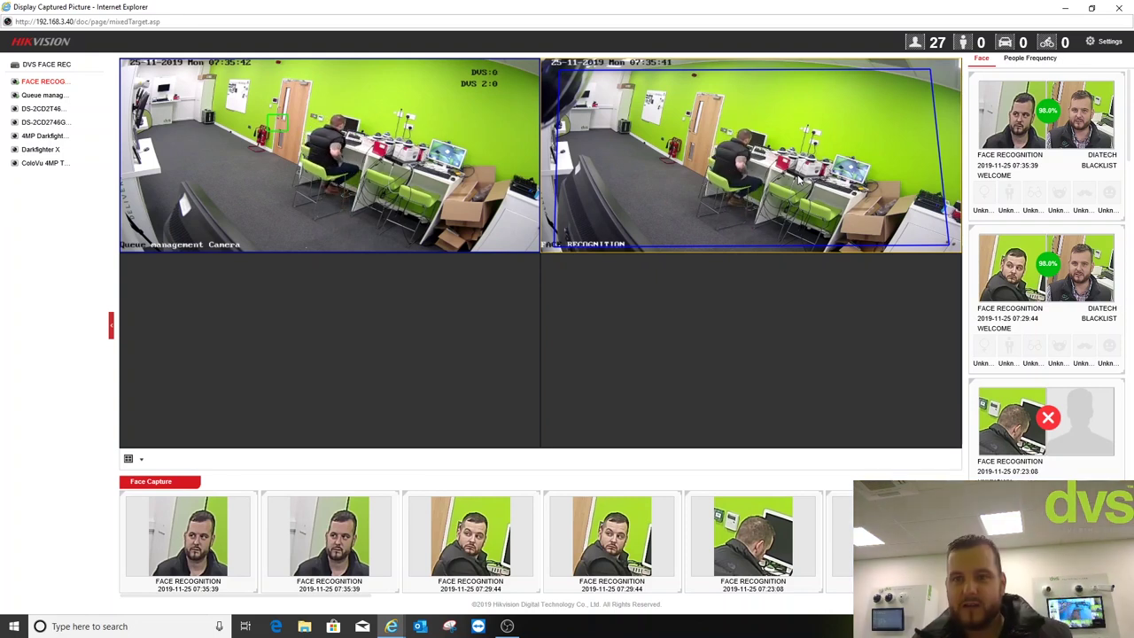
pyautogui.click(1046, 119)
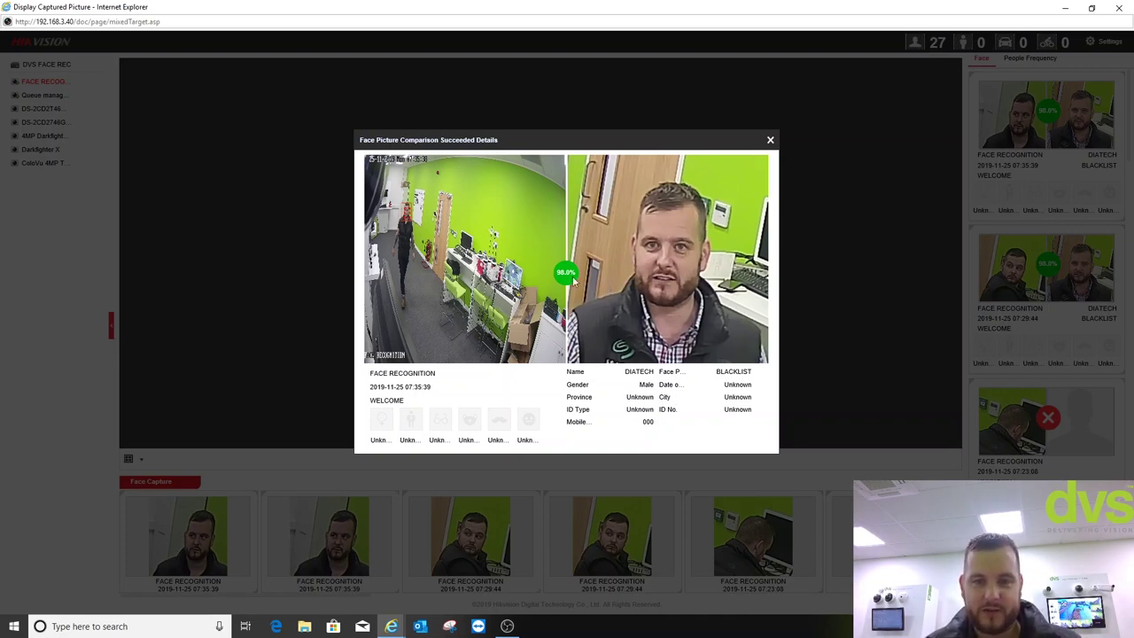
pyautogui.click(769, 141)
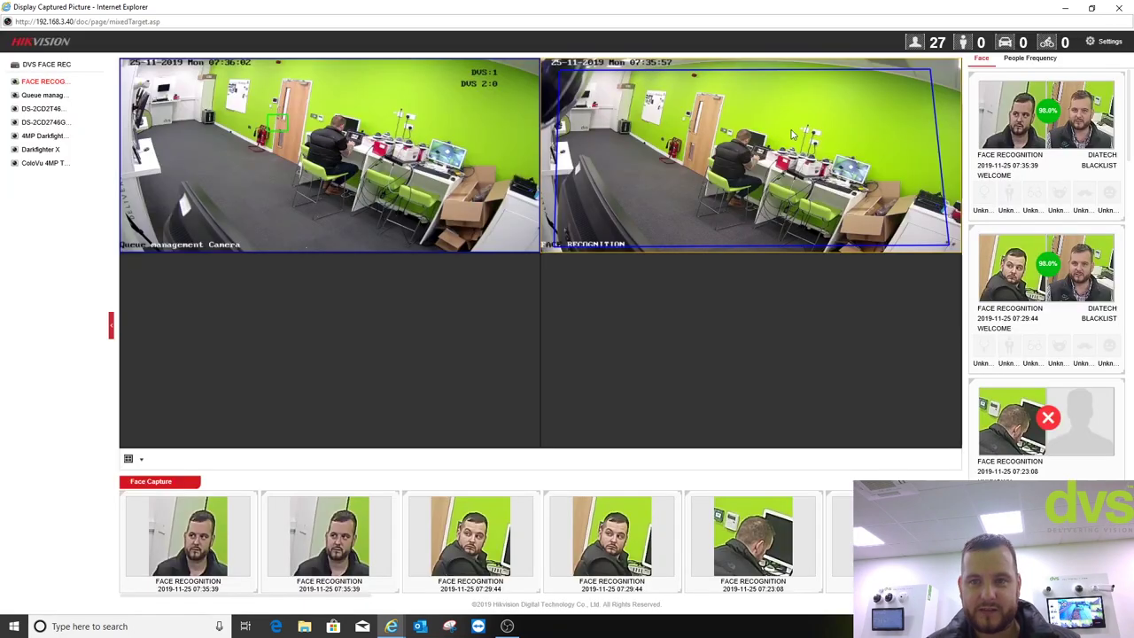
# Step: Show the people frequency alerts and view the full scene of the newest face capture
pyautogui.click(1028, 59)
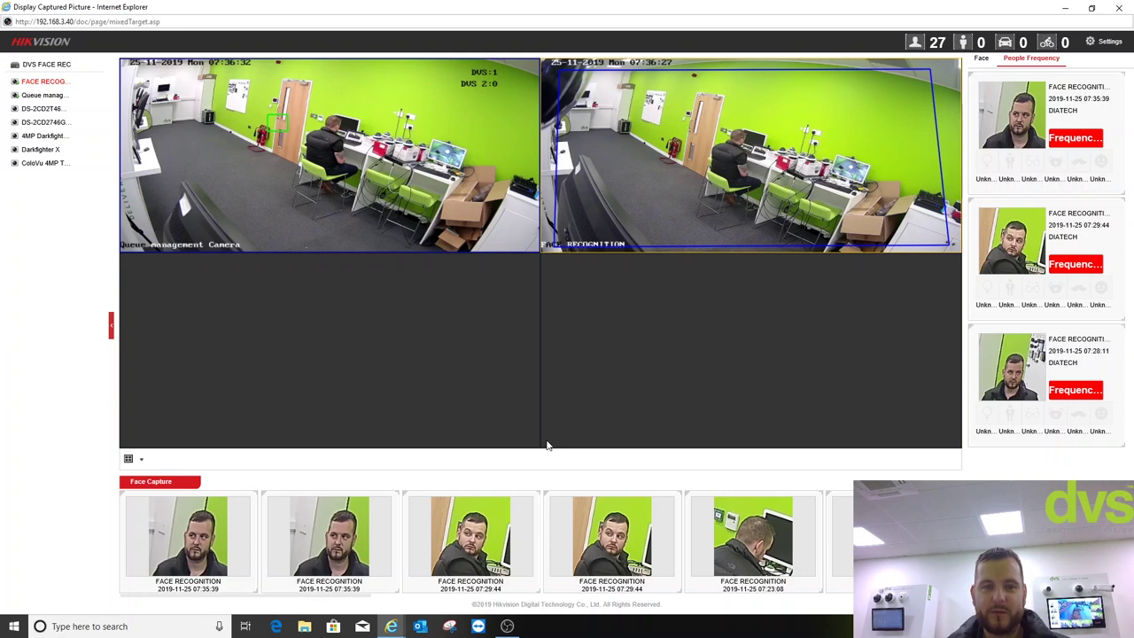
pyautogui.click(191, 542)
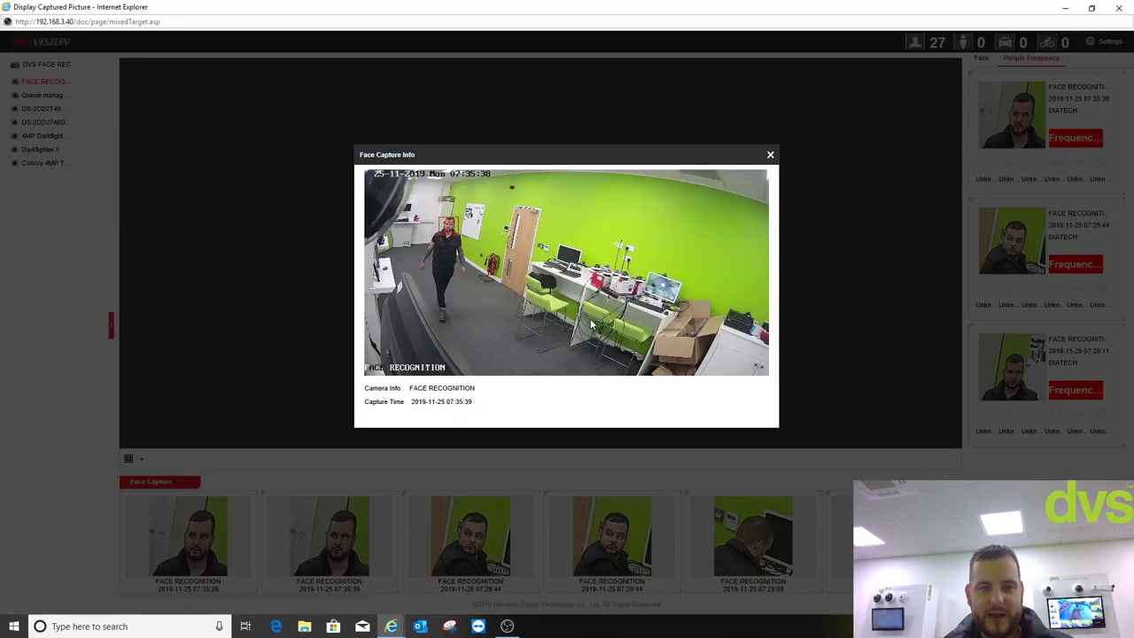
pyautogui.click(770, 154)
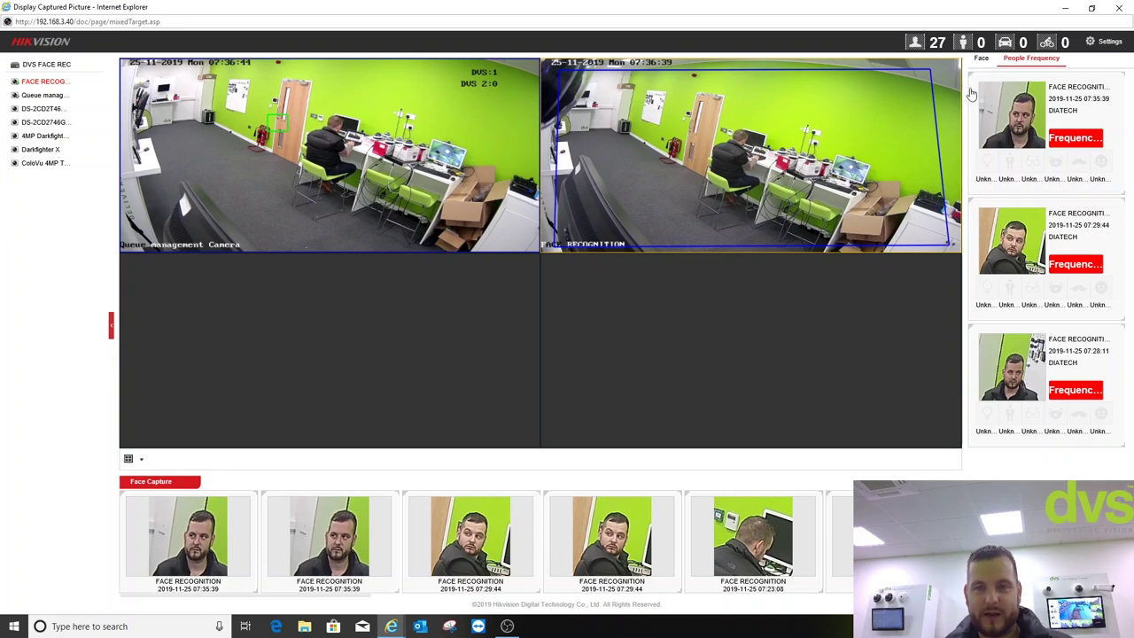
# Step: Review the captured picture display's layout, detect feature and alarm receiving point settings, leaving them without changes
pyautogui.click(1102, 44)
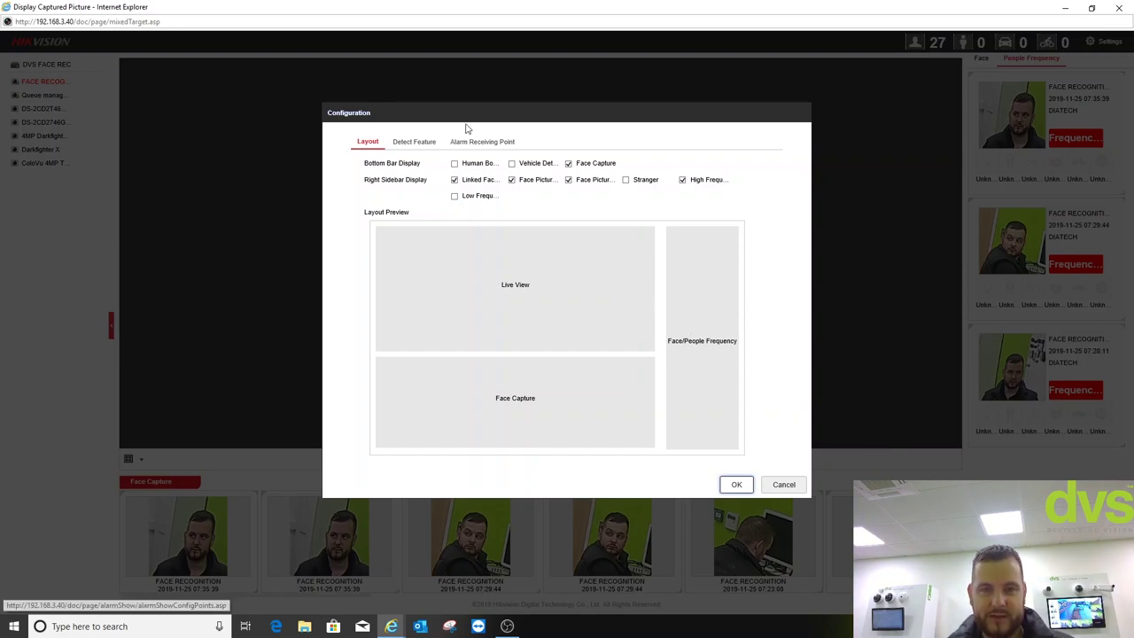
pyautogui.click(418, 142)
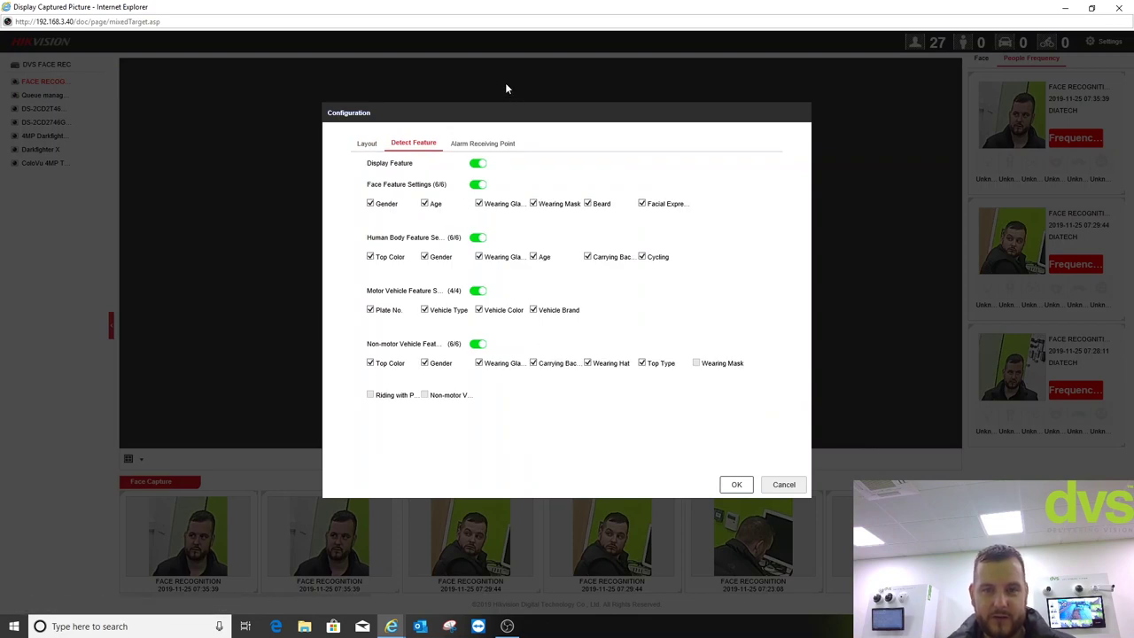
pyautogui.click(473, 142)
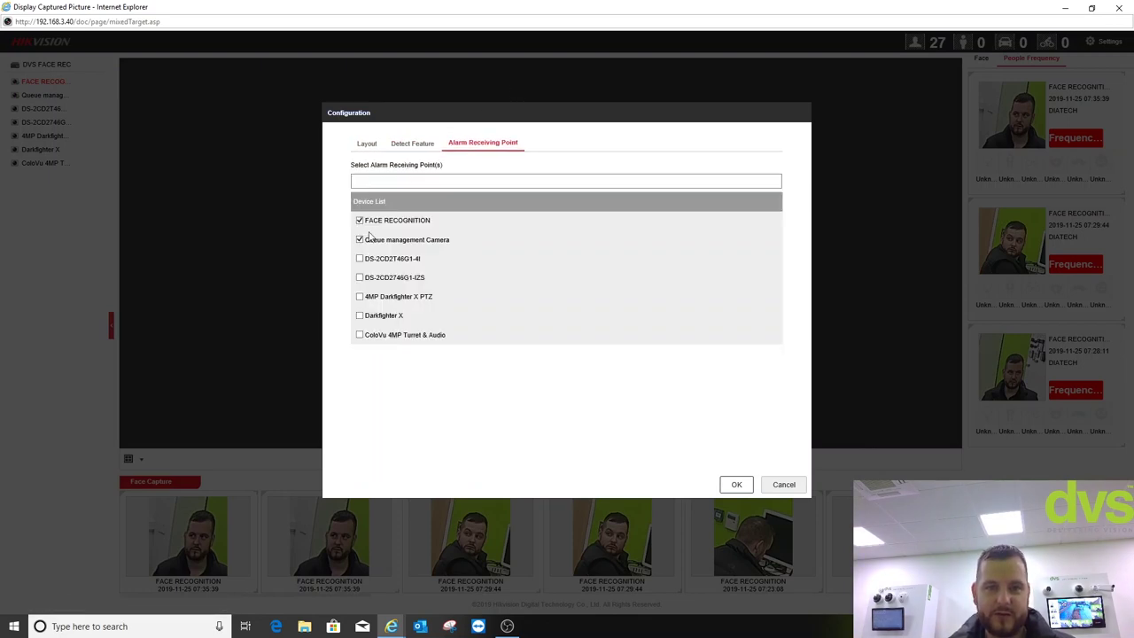
pyautogui.click(367, 144)
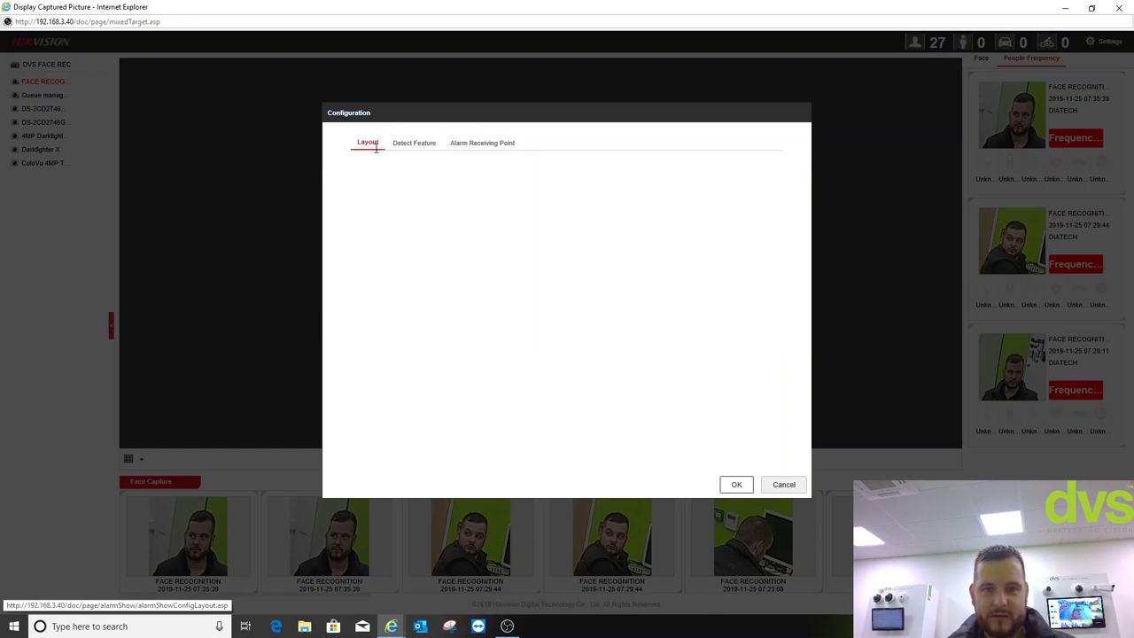
pyautogui.click(779, 485)
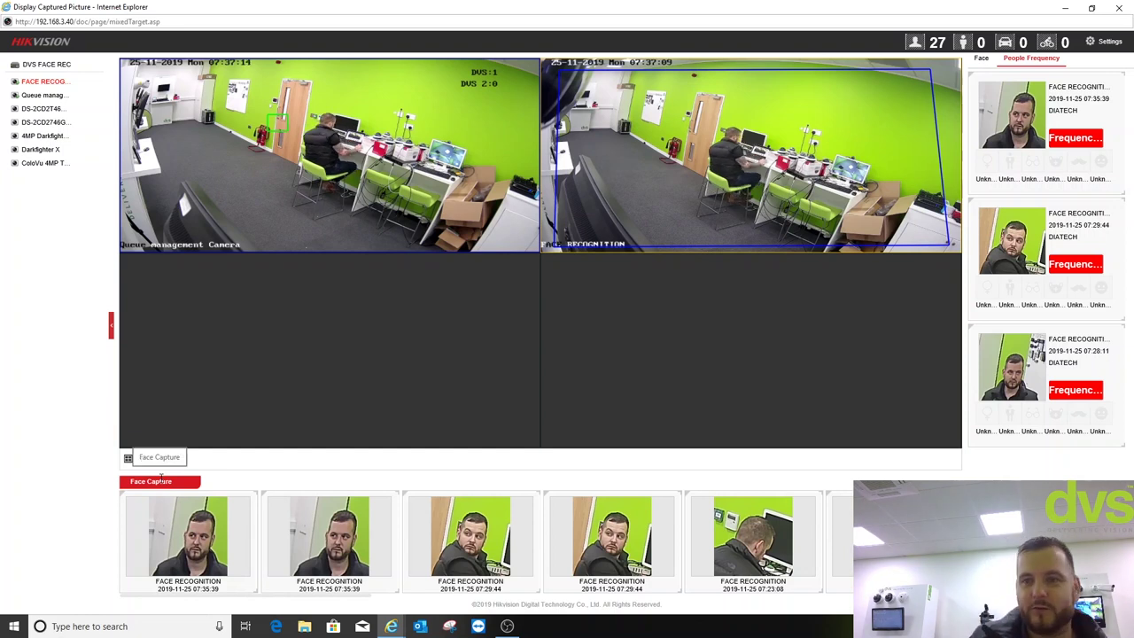
# Step: View the face comparison details of the newest failed match and of the 07:37:37 successful match
pyautogui.click(982, 59)
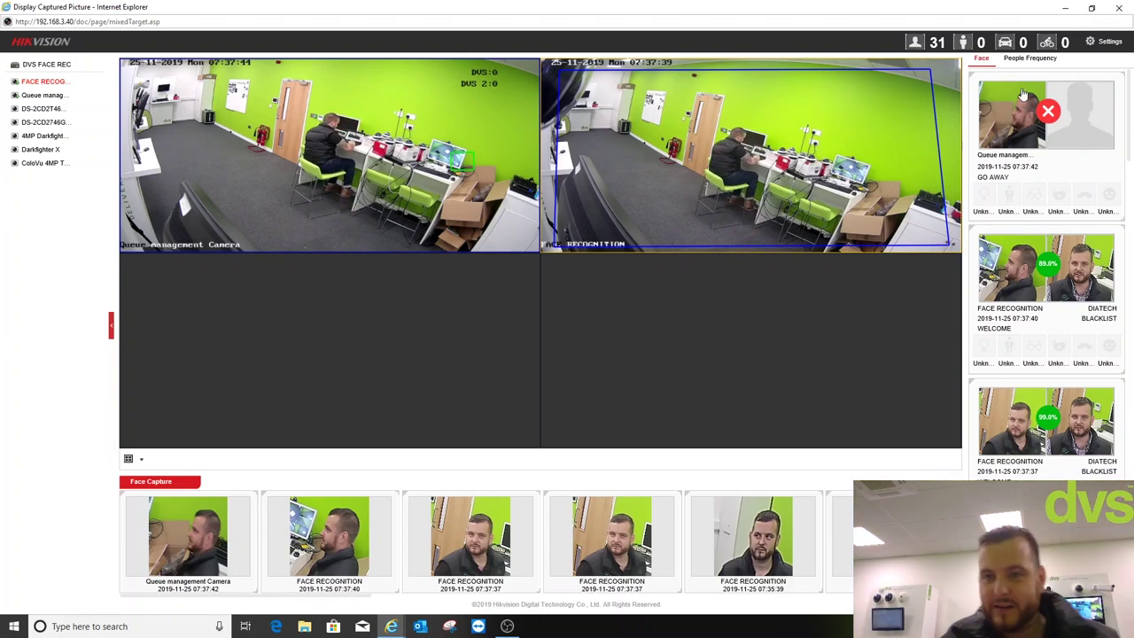
pyautogui.click(1017, 131)
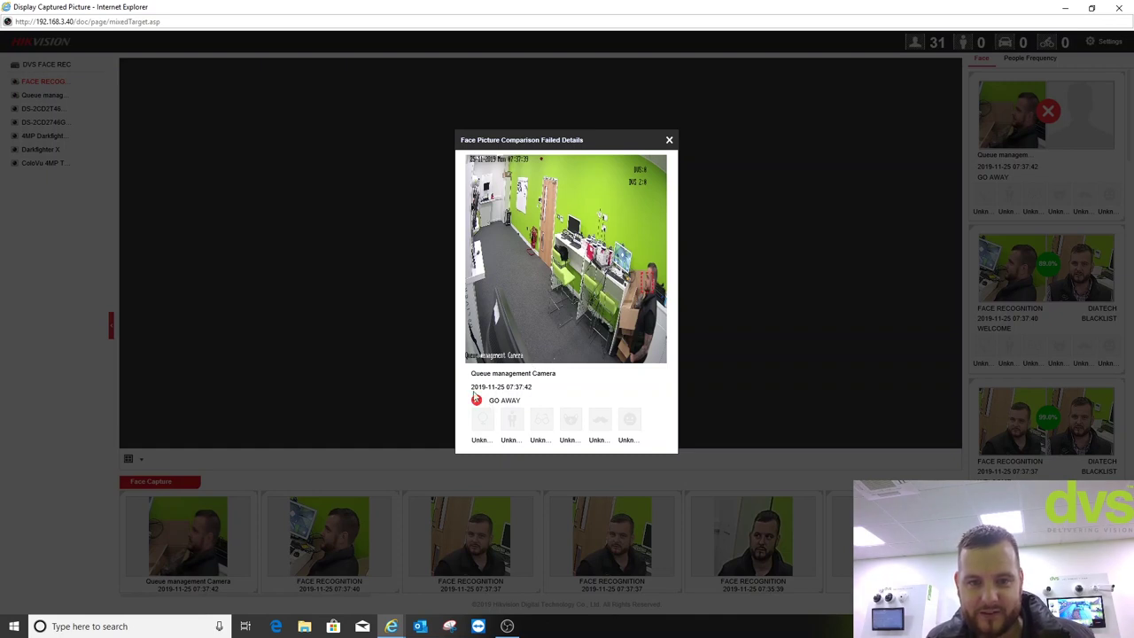
pyautogui.click(670, 141)
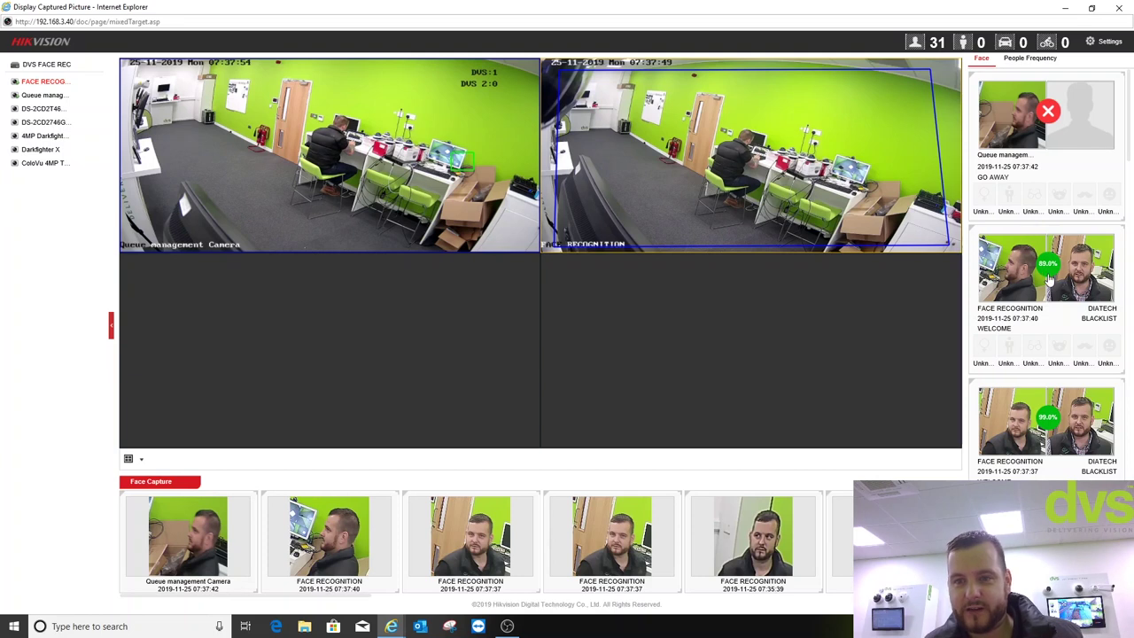
pyautogui.click(1049, 421)
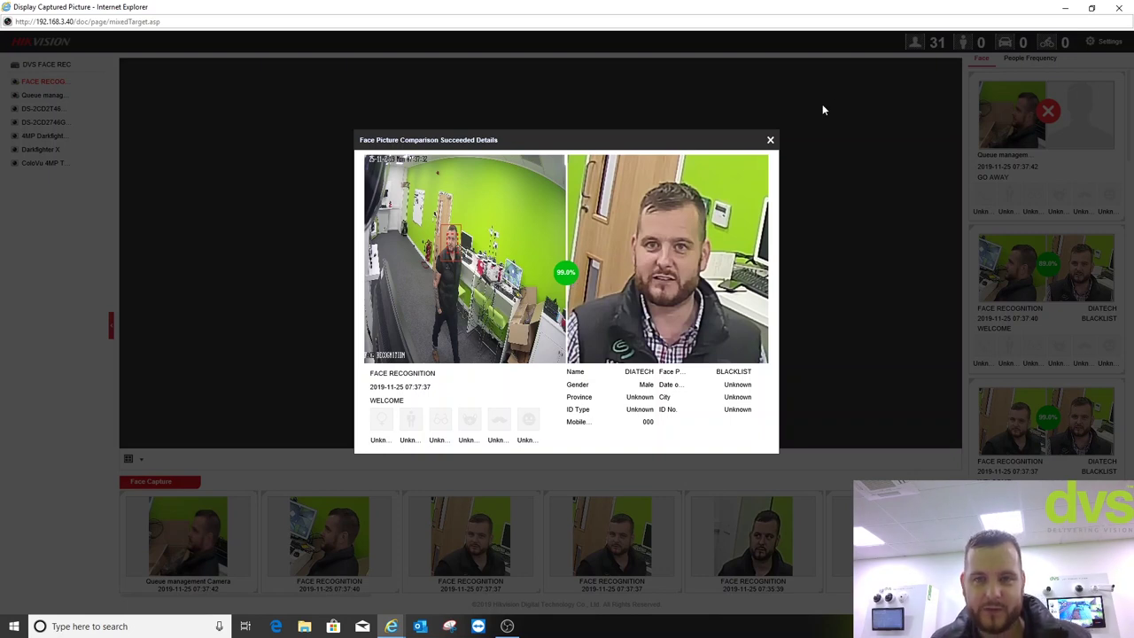
pyautogui.click(769, 141)
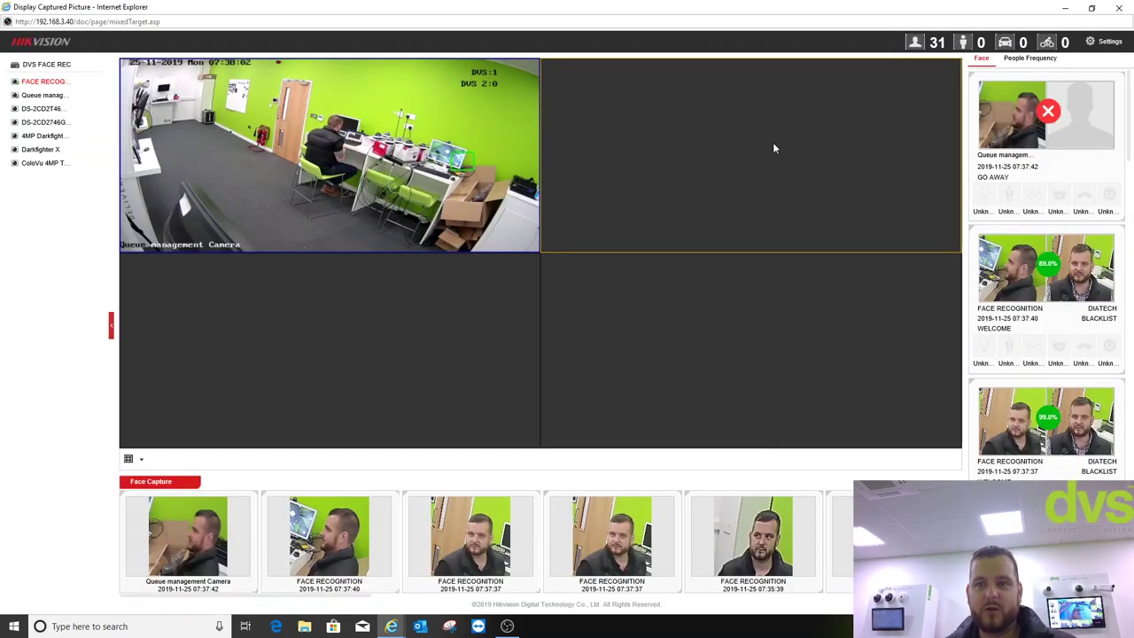
# Step: Close the captured picture display window and go to the recorder's live view page
pyautogui.click(1118, 7)
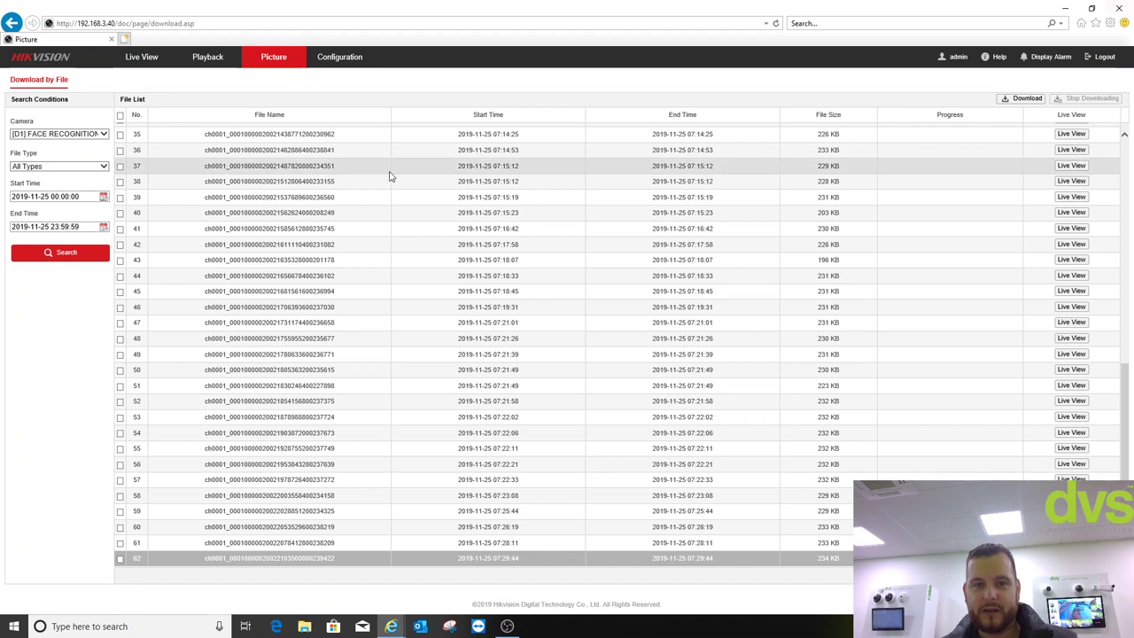
pyautogui.click(141, 56)
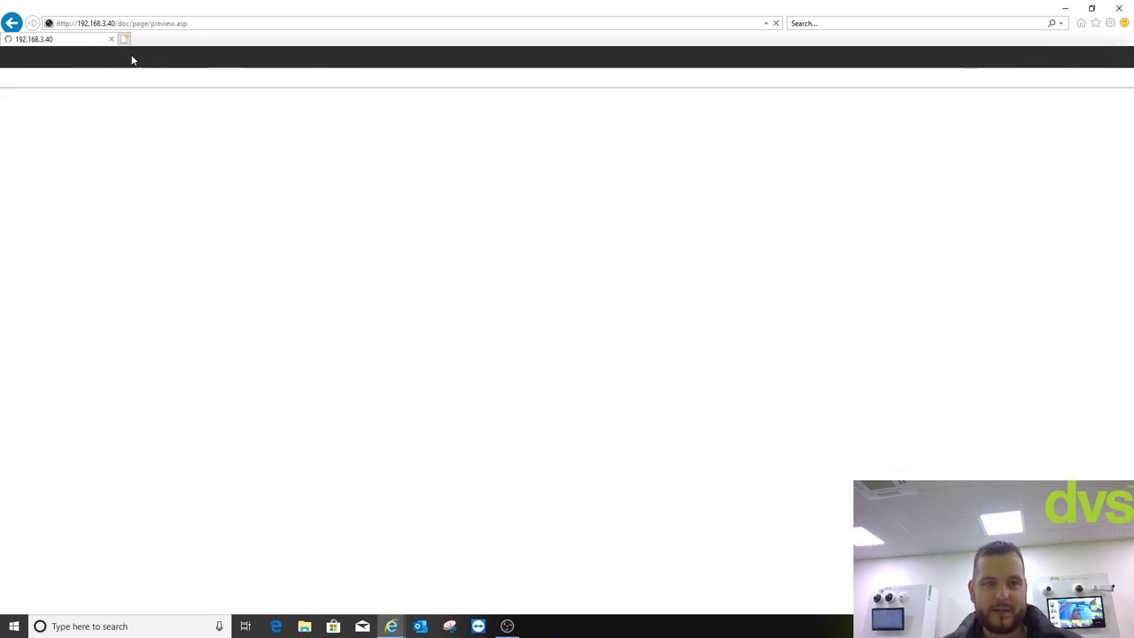